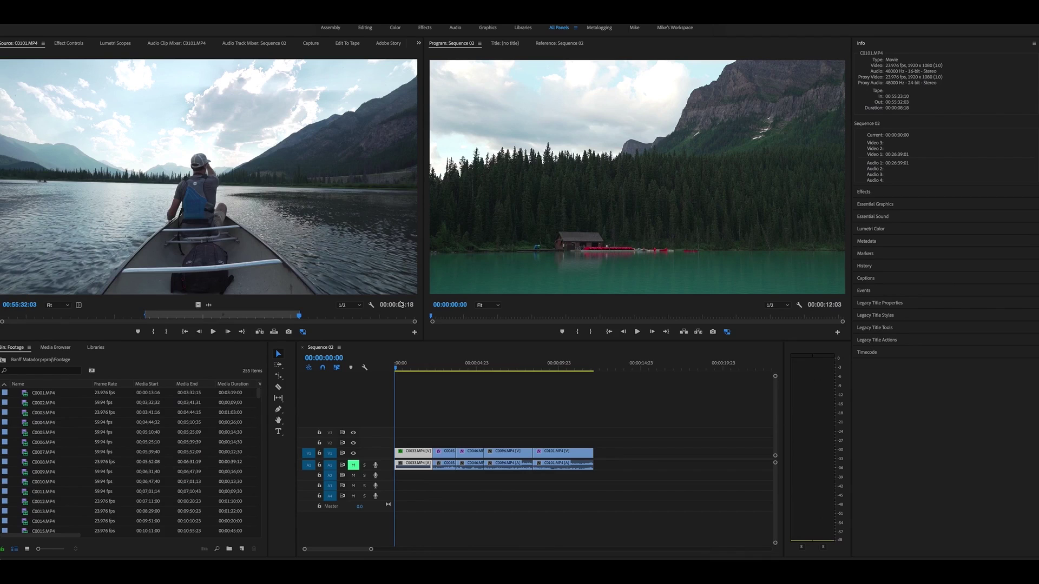
Step: Scrub through Sequence 02 to review the ungraded clips, ending back at the start of the sequence
{"action": "left_click", "coordinate": [405, 367]}
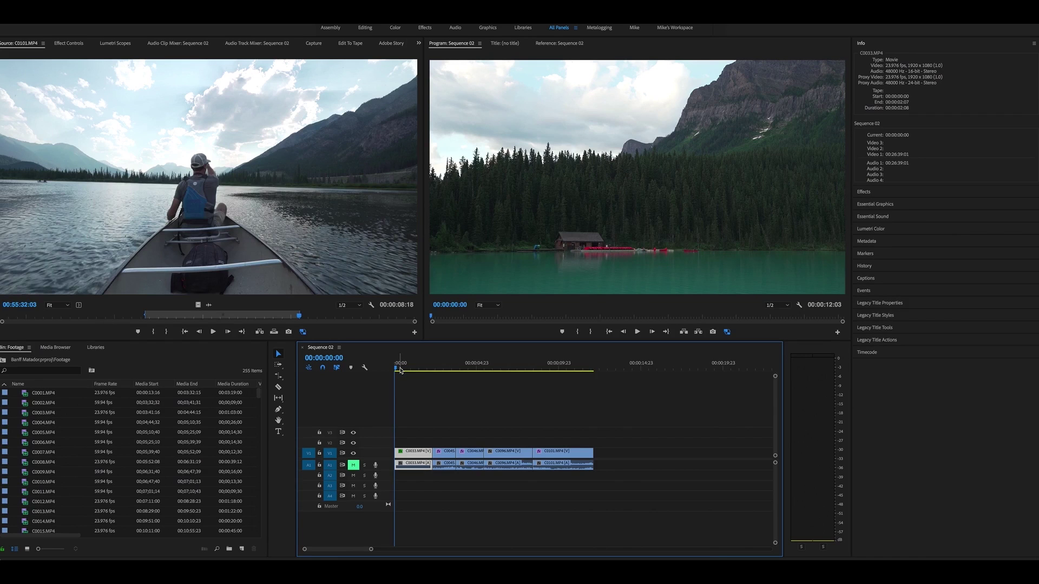
{"action": "left_click_drag", "start_coordinate": [400, 370], "coordinate": [543, 372]}
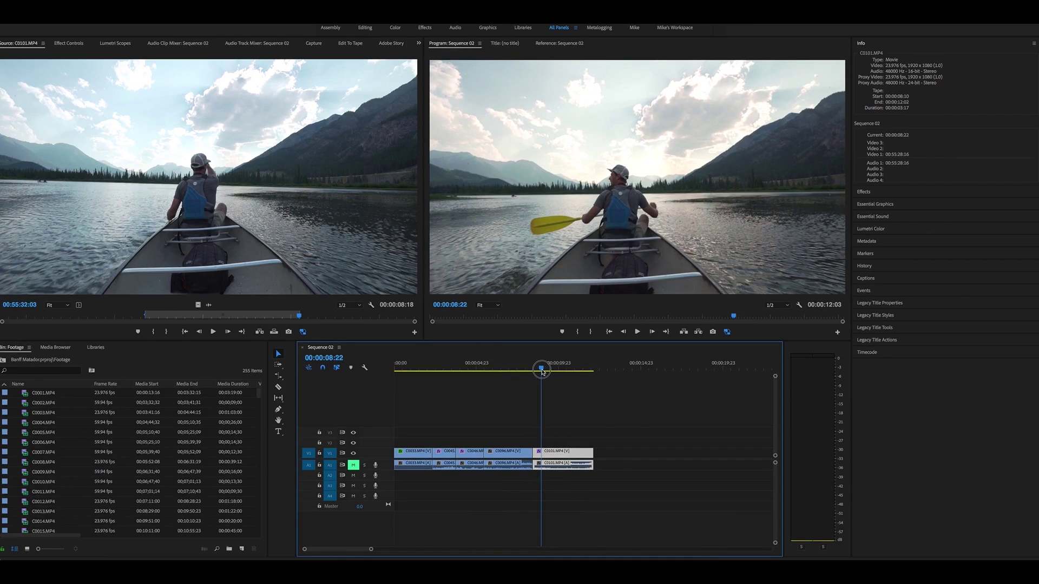
{"action": "mouse_move", "coordinate": [543, 372]}
{"action": "left_mouse_down"}
{"action": "mouse_move", "coordinate": [404, 367]}
{"action": "mouse_move", "coordinate": [559, 367]}
{"action": "left_mouse_up"}
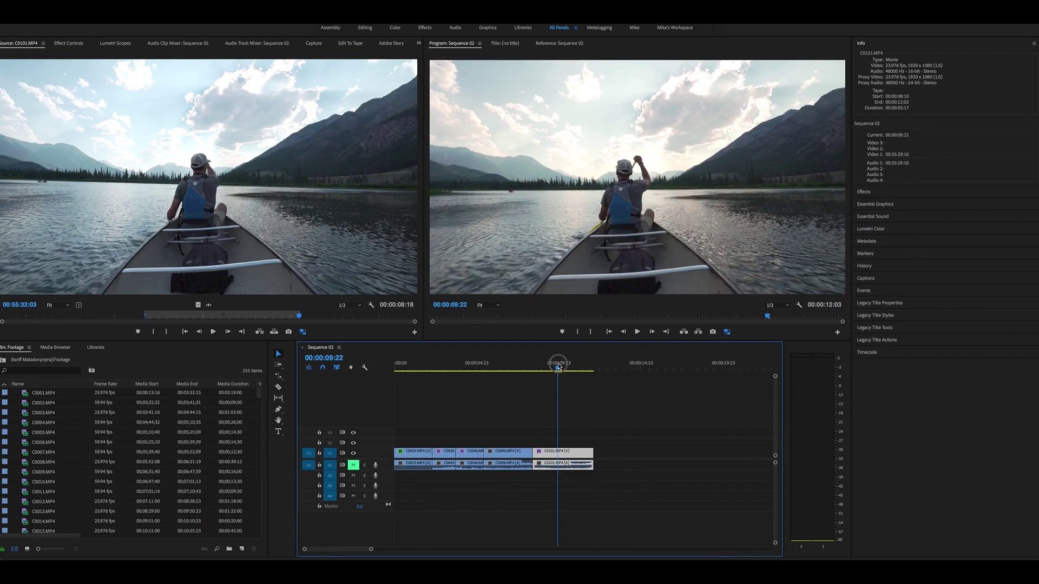
{"action": "left_click_drag", "start_coordinate": [558, 367], "coordinate": [378, 370]}
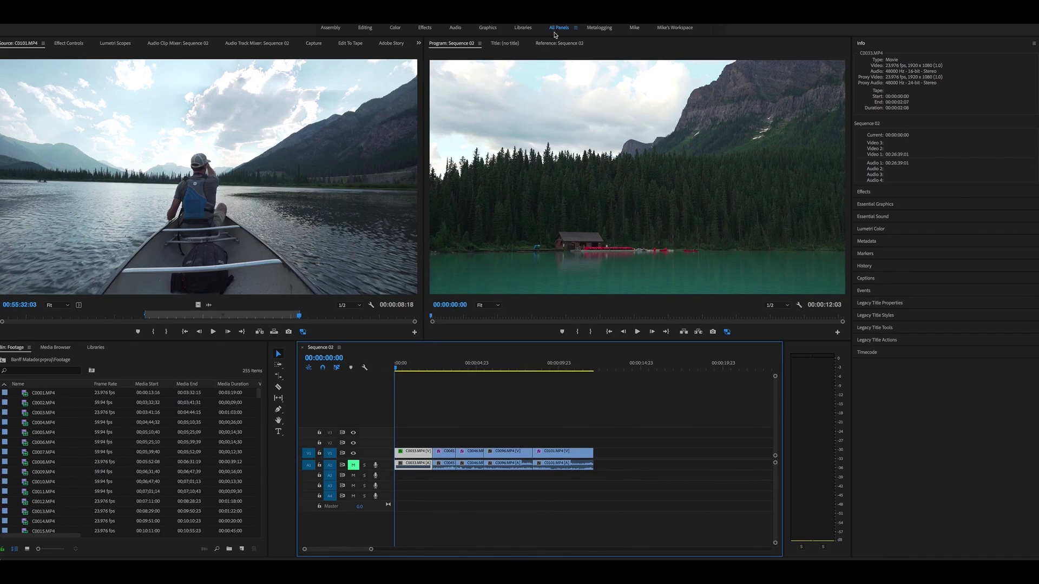
Step: Create an adjustment layer with the default settings and place it on track V3, spanning from the sequence start past the last clip
{"action": "left_click", "coordinate": [241, 553]}
{"action": "left_click", "coordinate": [265, 505]}
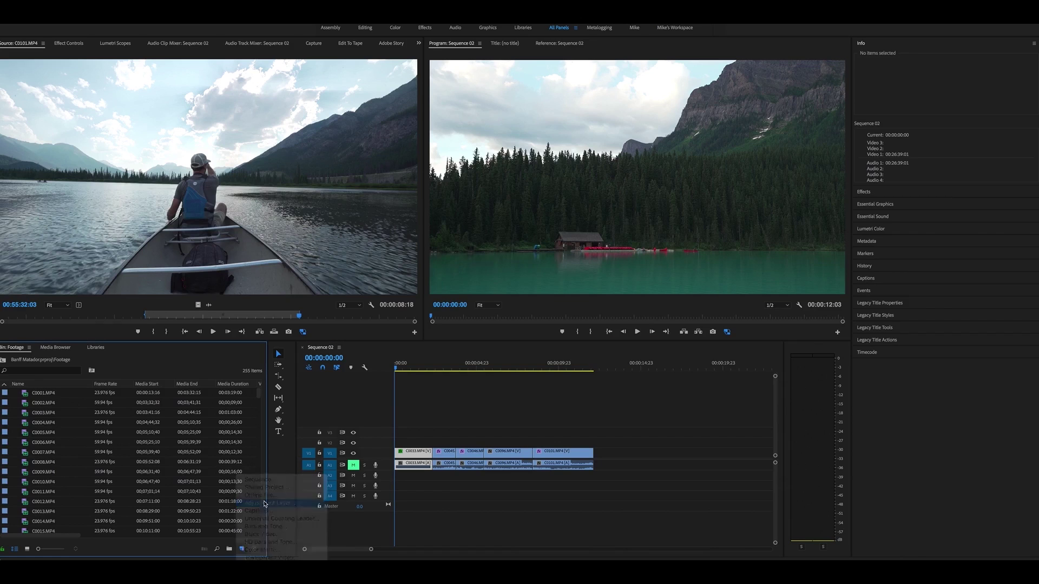
{"action": "key", "text": "Return"}
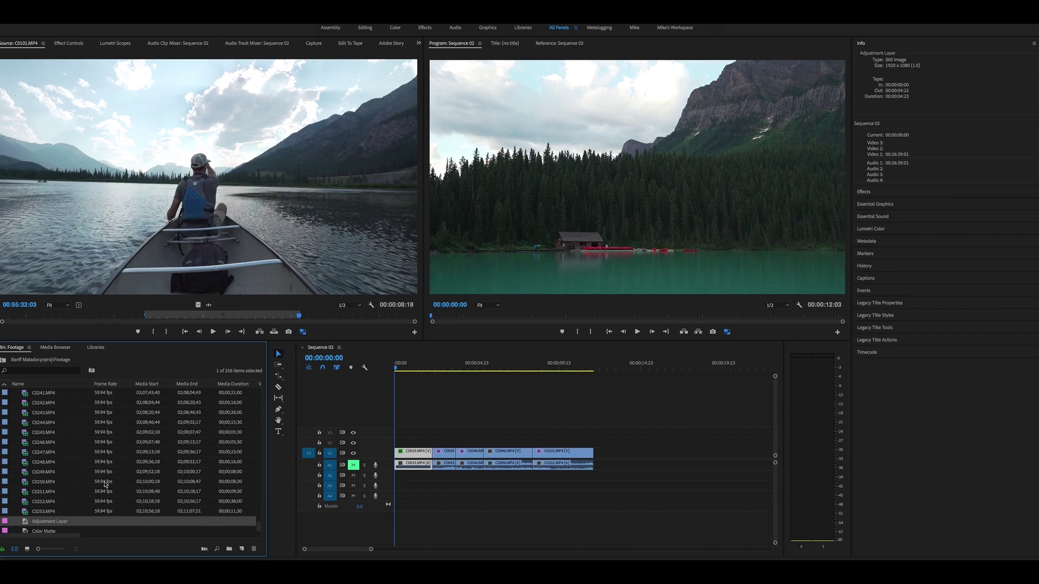
{"action": "left_click_drag", "start_coordinate": [240, 466], "coordinate": [613, 431]}
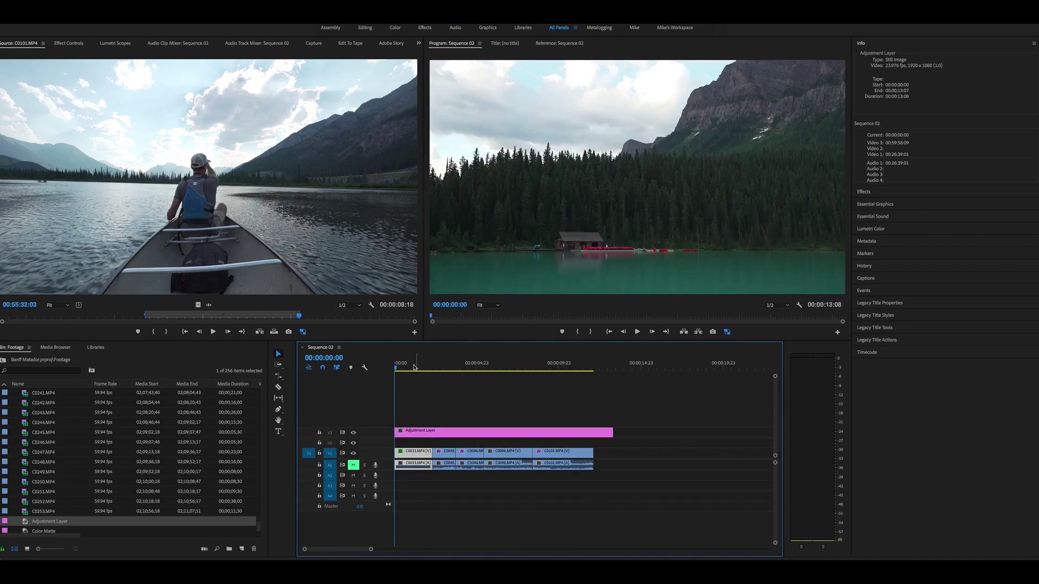
Step: Select the adjustment layer and show its Lumetri Color Creative settings, with the playhead on the first lake clip
{"action": "left_click", "coordinate": [414, 367]}
{"action": "left_click", "coordinate": [416, 433]}
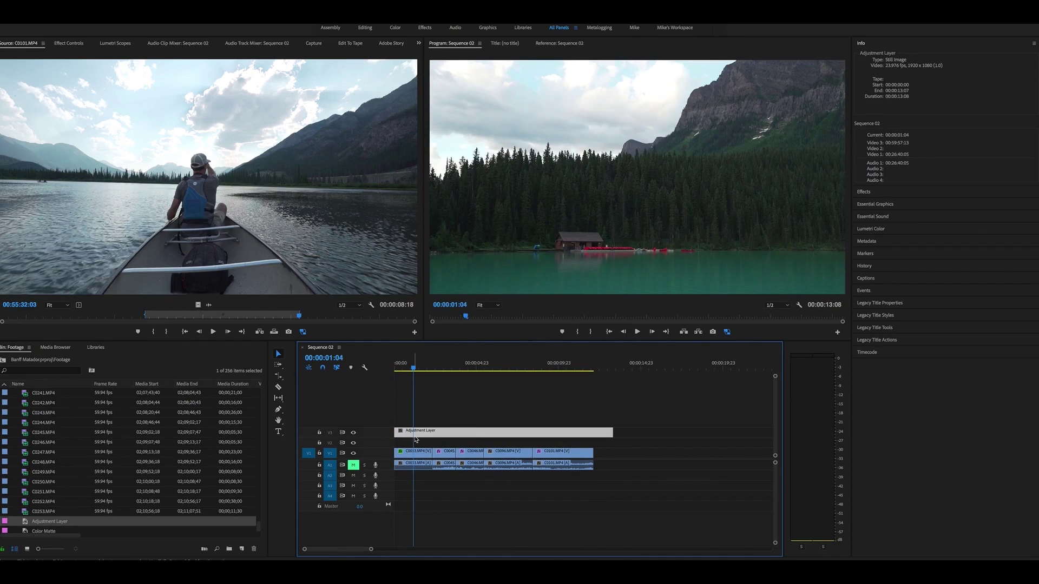
{"action": "left_click_drag", "start_coordinate": [414, 368], "coordinate": [461, 370]}
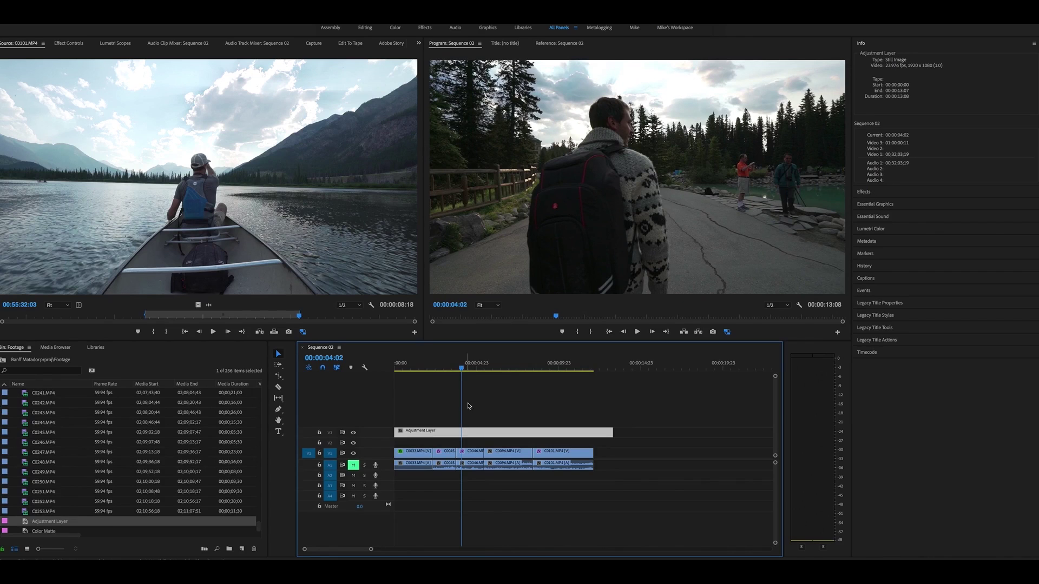
{"action": "left_click_drag", "start_coordinate": [462, 368], "coordinate": [444, 370]}
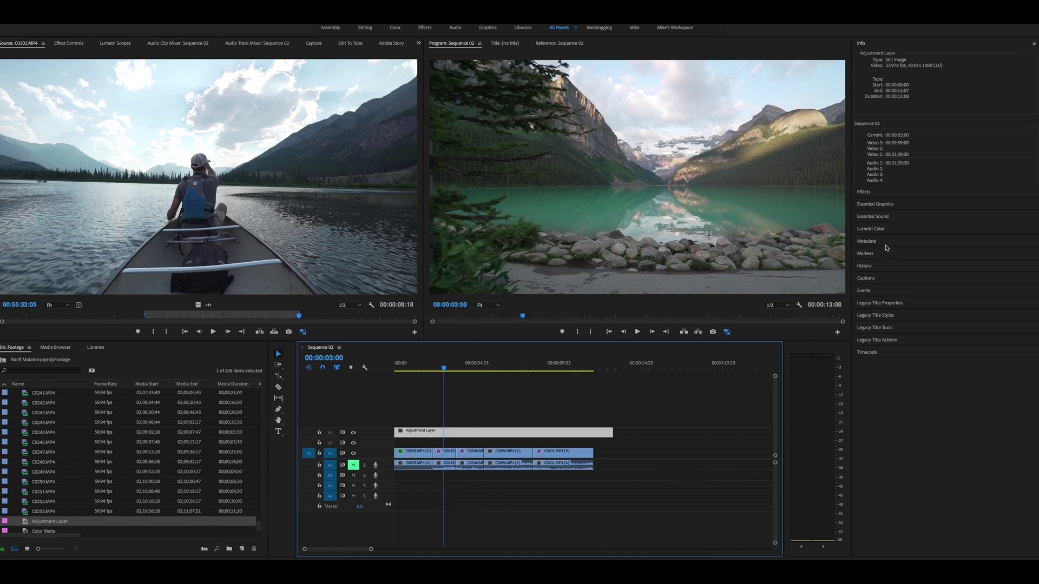
{"action": "left_click_drag", "start_coordinate": [435, 368], "coordinate": [417, 368]}
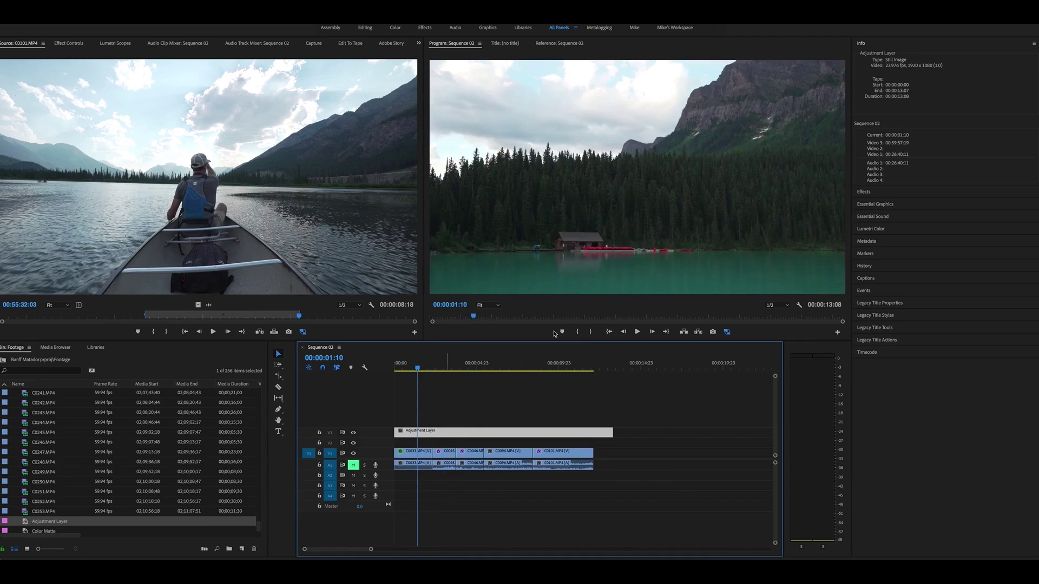
{"action": "left_click", "coordinate": [871, 229]}
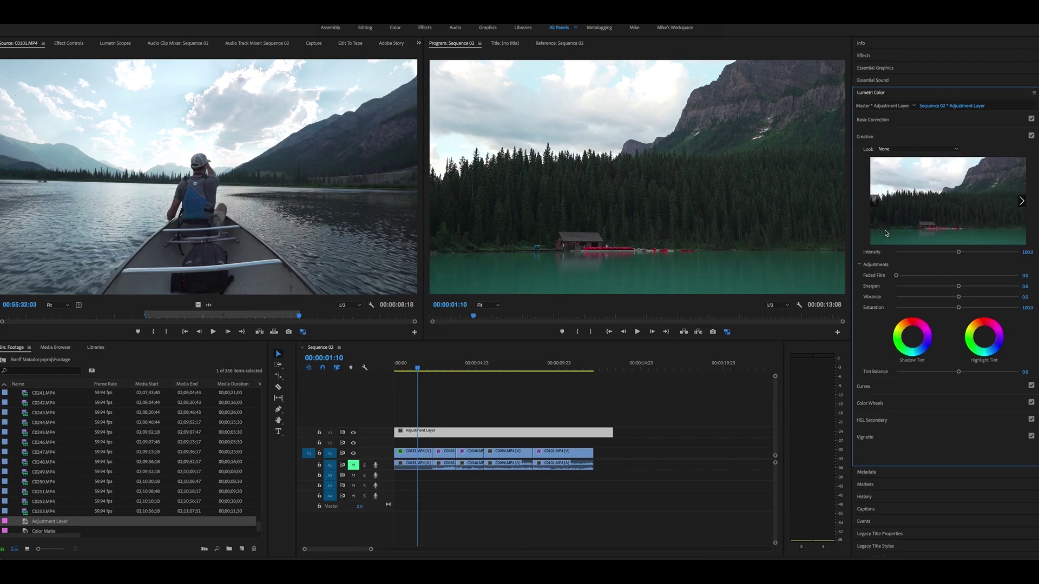
{"action": "left_click", "coordinate": [871, 136]}
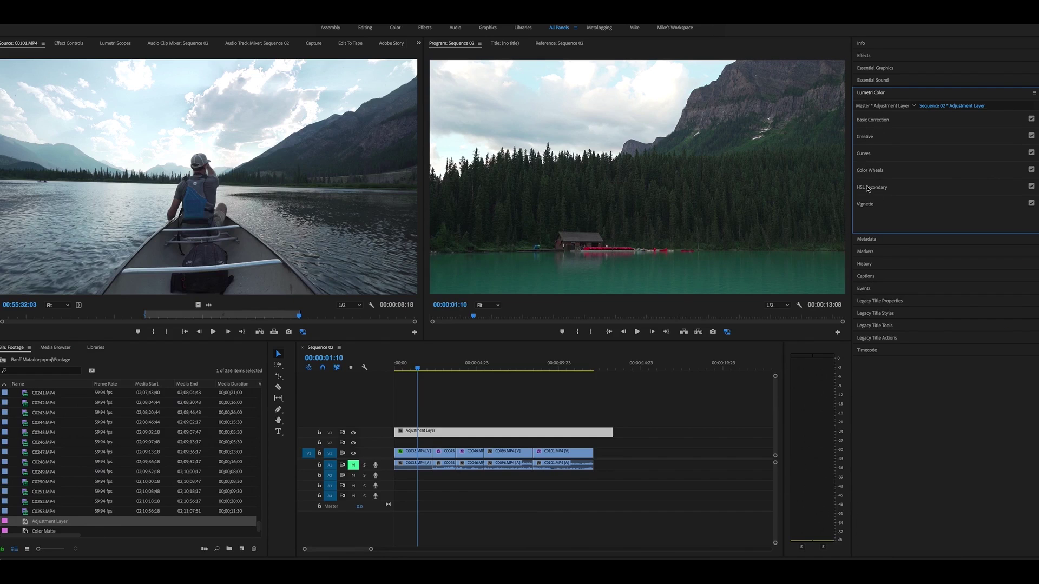
{"action": "left_click", "coordinate": [866, 137]}
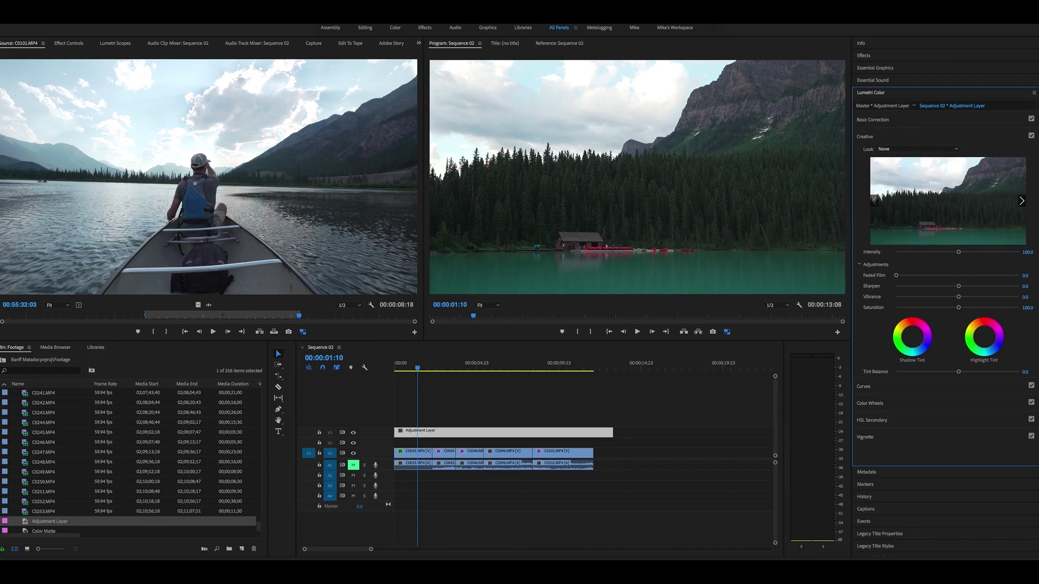
{"action": "scroll", "coordinate": [991, 247], "scroll_direction": "down", "scroll_amount": 1}
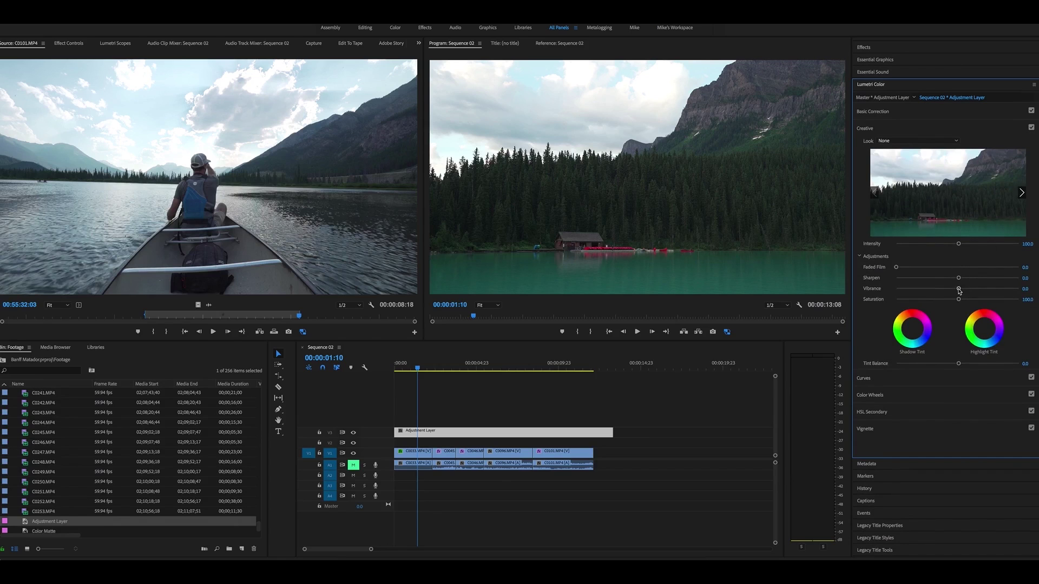
Step: Try a more colourful grade on the adjustment layer with Vibrance at 59.9 and Saturation at 133.1
{"action": "left_click_drag", "start_coordinate": [959, 291], "coordinate": [995, 289]}
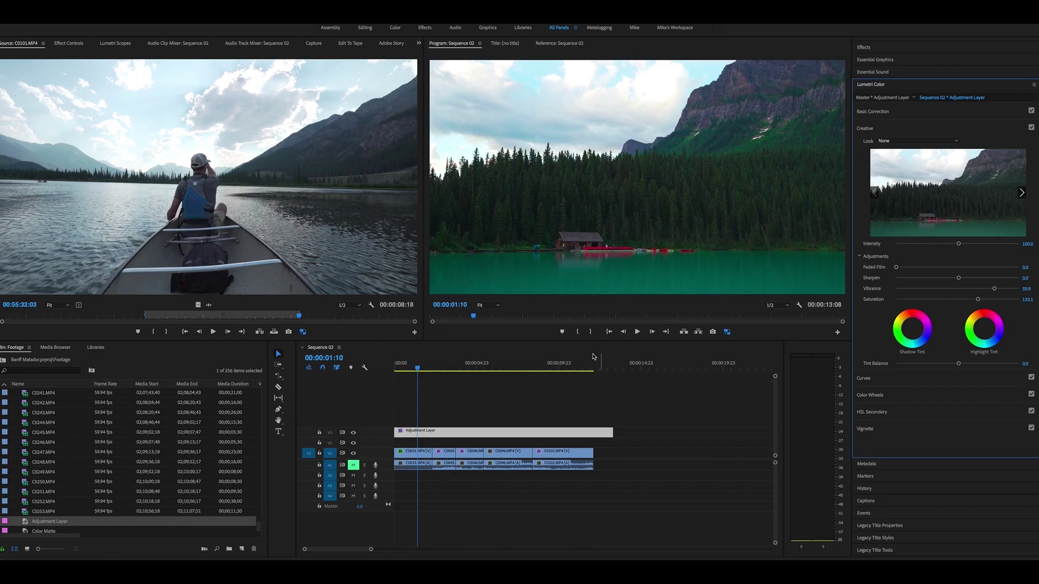
{"action": "mouse_move", "coordinate": [421, 366]}
{"action": "left_mouse_down"}
{"action": "mouse_move", "coordinate": [549, 368]}
{"action": "mouse_move", "coordinate": [415, 380]}
{"action": "left_mouse_up"}
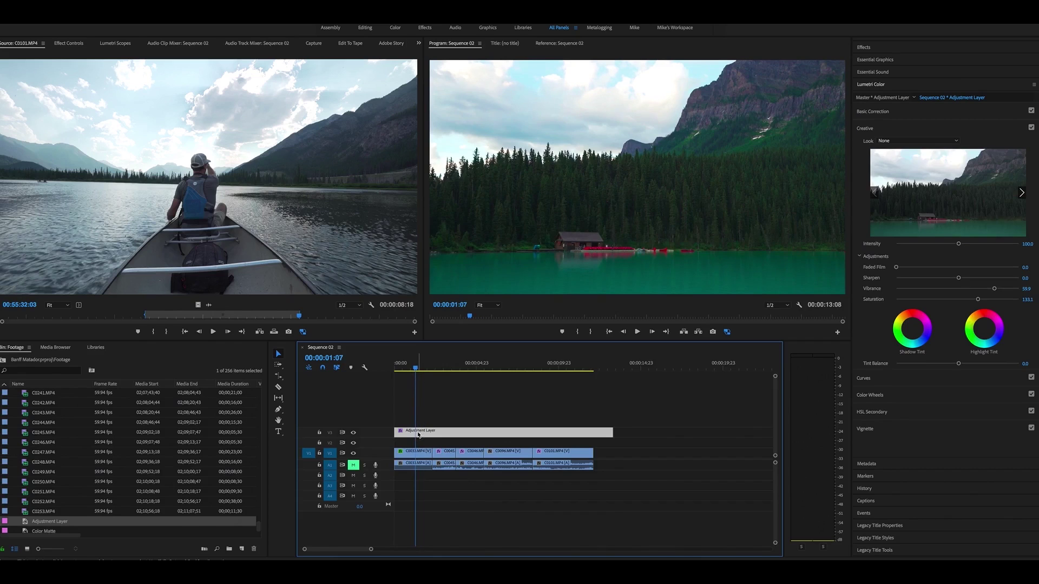
{"action": "left_click", "coordinate": [416, 367]}
{"action": "left_click_drag", "start_coordinate": [416, 367], "coordinate": [422, 368]}
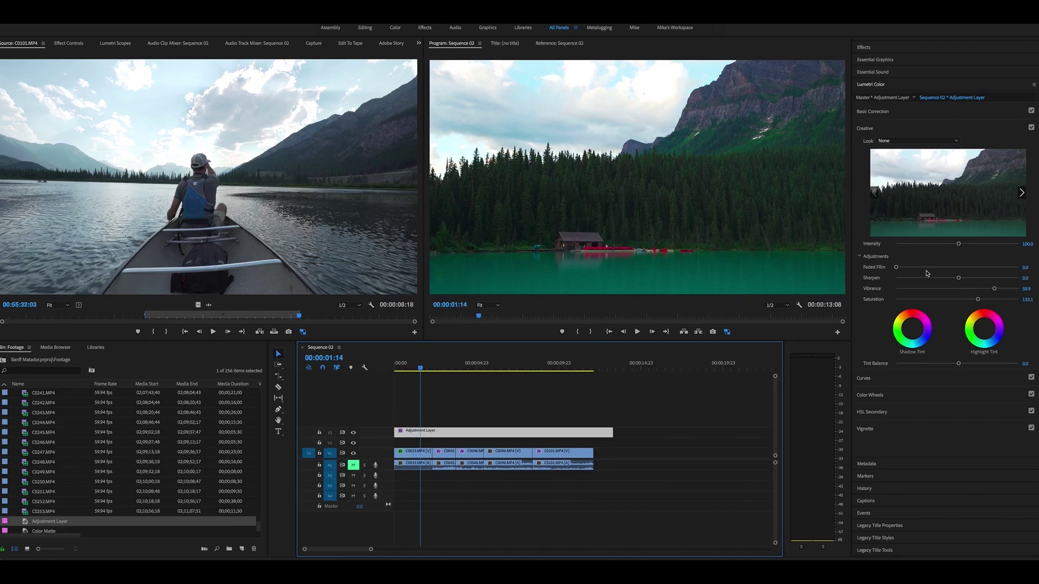
Step: Try a Faded Film value of 23.7 on the adjustment layer and check it on the first two clips
{"action": "left_click_drag", "start_coordinate": [897, 268], "coordinate": [925, 269]}
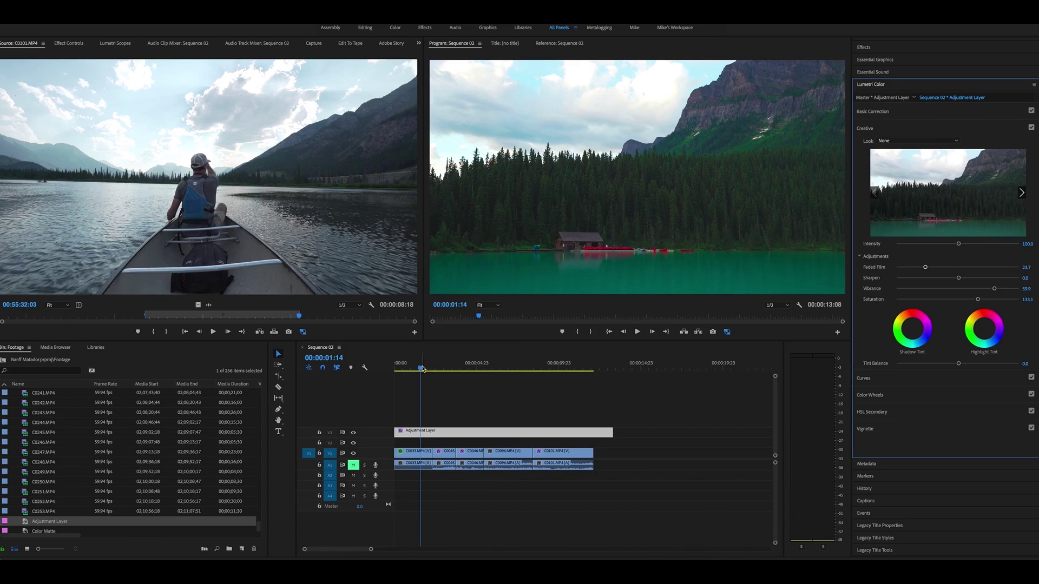
{"action": "mouse_move", "coordinate": [427, 363]}
{"action": "left_mouse_down"}
{"action": "mouse_move", "coordinate": [541, 363]}
{"action": "mouse_move", "coordinate": [425, 373]}
{"action": "left_mouse_up"}
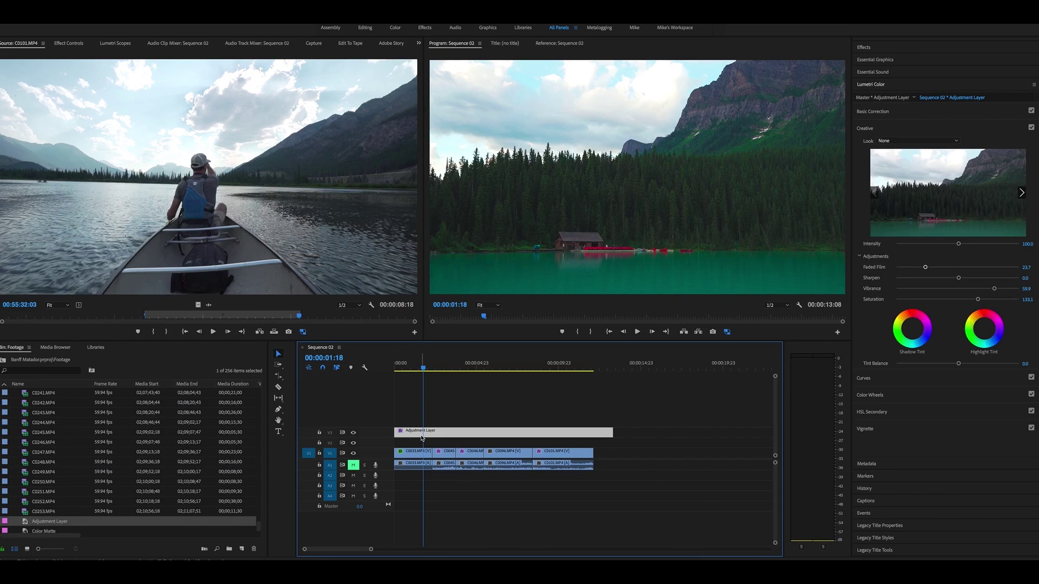
{"action": "left_click_drag", "start_coordinate": [422, 370], "coordinate": [444, 372]}
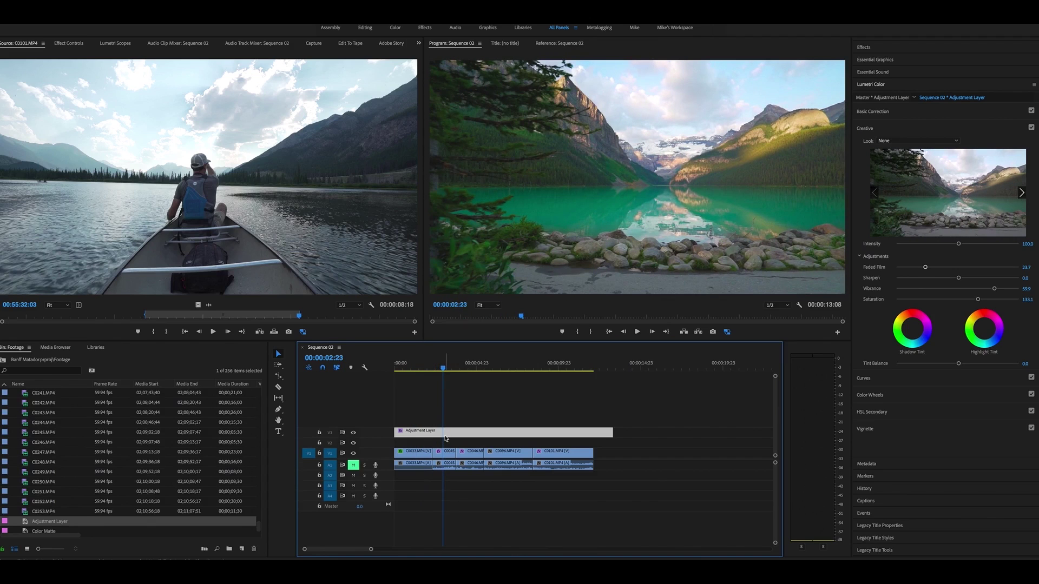
Step: Reset the adjustment layer's Faded Film to 0, Vibrance to 0 and Saturation to 100
{"action": "double_click", "coordinate": [926, 268]}
{"action": "left_click", "coordinate": [1023, 290]}
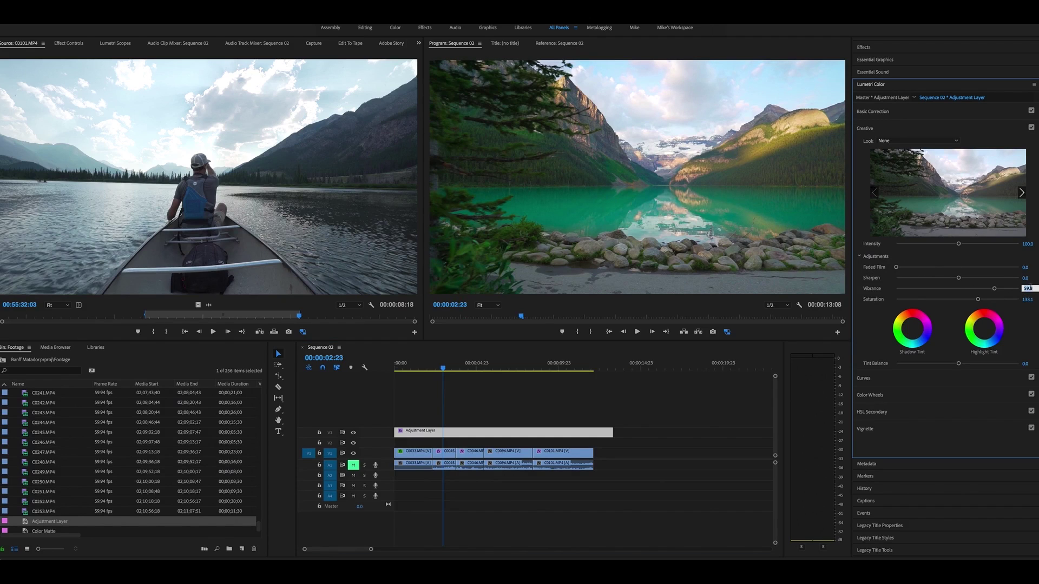
{"action": "type", "text": "0"}
{"action": "key", "text": "Return"}
{"action": "left_click", "coordinate": [1027, 299]}
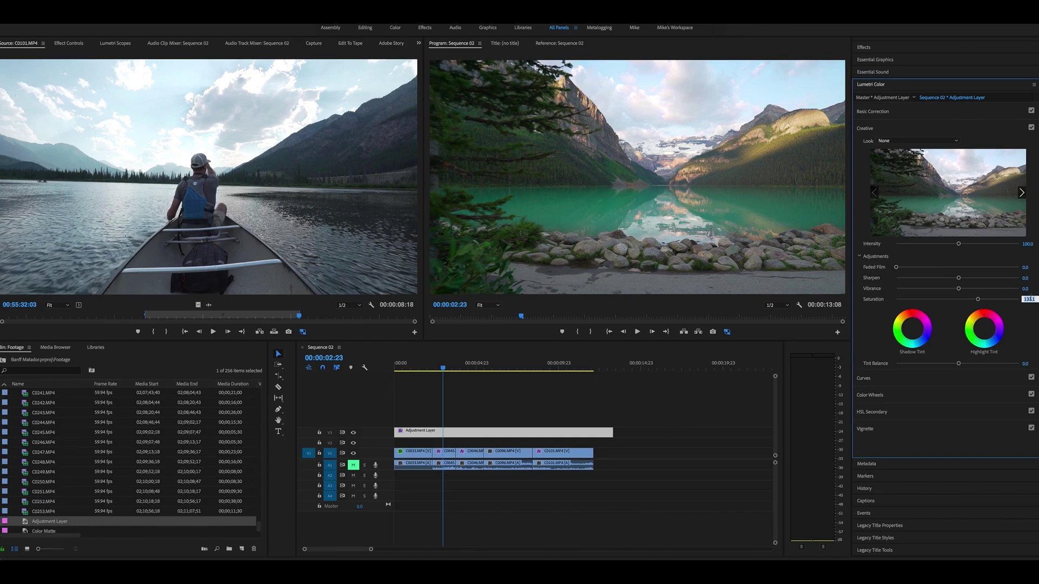
{"action": "key", "text": "Return"}
{"action": "left_click", "coordinate": [1028, 299]}
{"action": "key", "text": "Return"}
Step: Apply the IWLTBAP Aspen - LOG look to the adjustment layer and check it on the first clip
{"action": "left_click", "coordinate": [416, 364]}
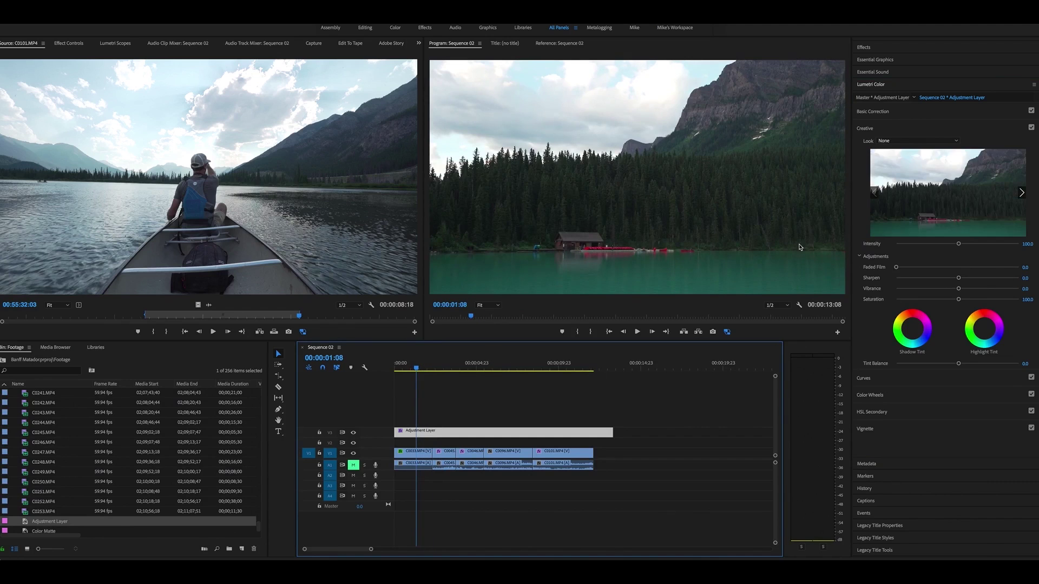
{"action": "left_click", "coordinate": [903, 140]}
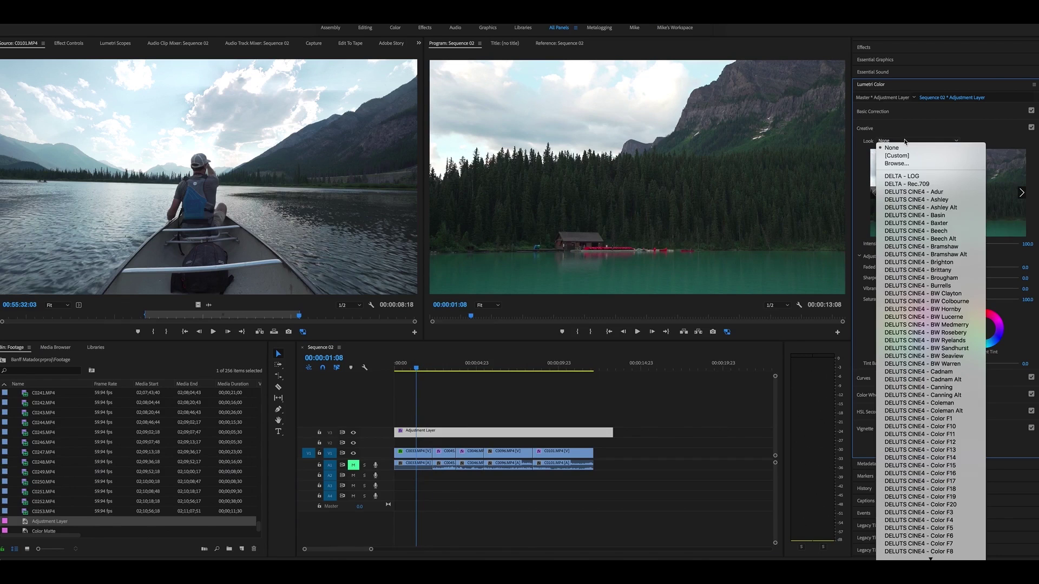
{"action": "scroll", "coordinate": [909, 157], "scroll_direction": "down", "scroll_amount": 20}
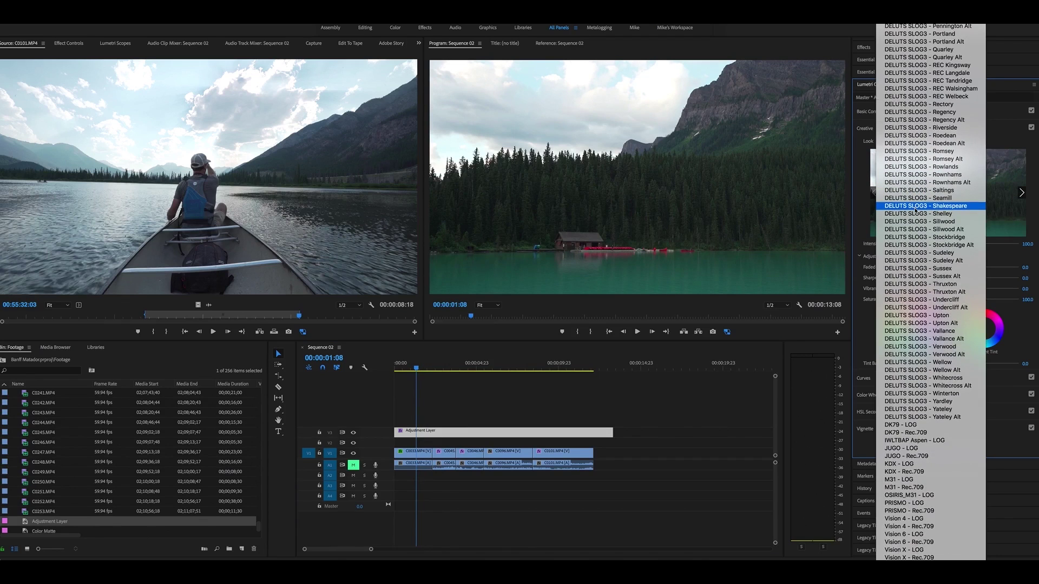
{"action": "left_click", "coordinate": [937, 441]}
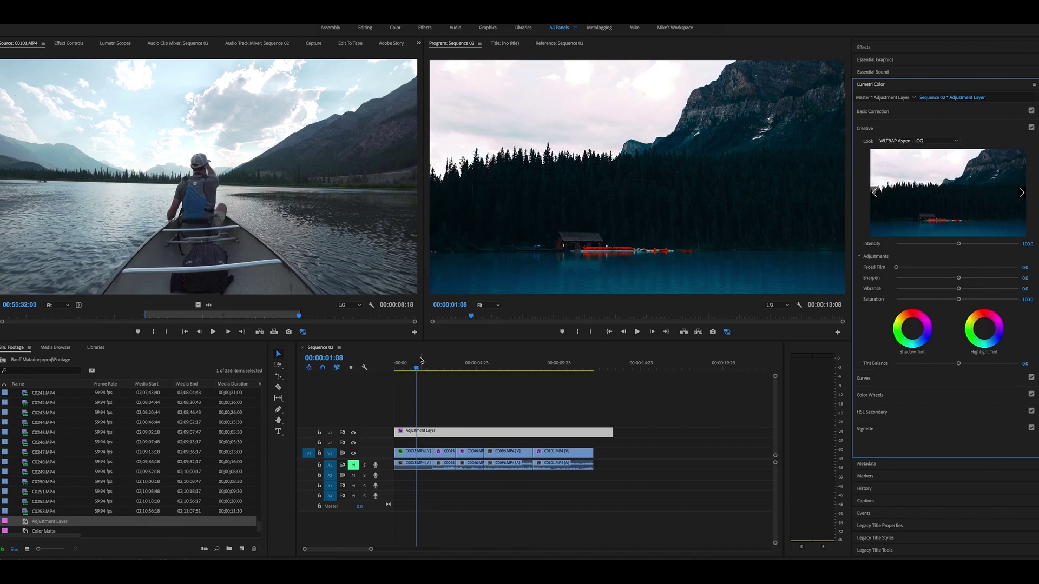
{"action": "mouse_move", "coordinate": [416, 370]}
{"action": "left_mouse_down"}
{"action": "mouse_move", "coordinate": [441, 370]}
{"action": "mouse_move", "coordinate": [418, 370]}
{"action": "left_mouse_up"}
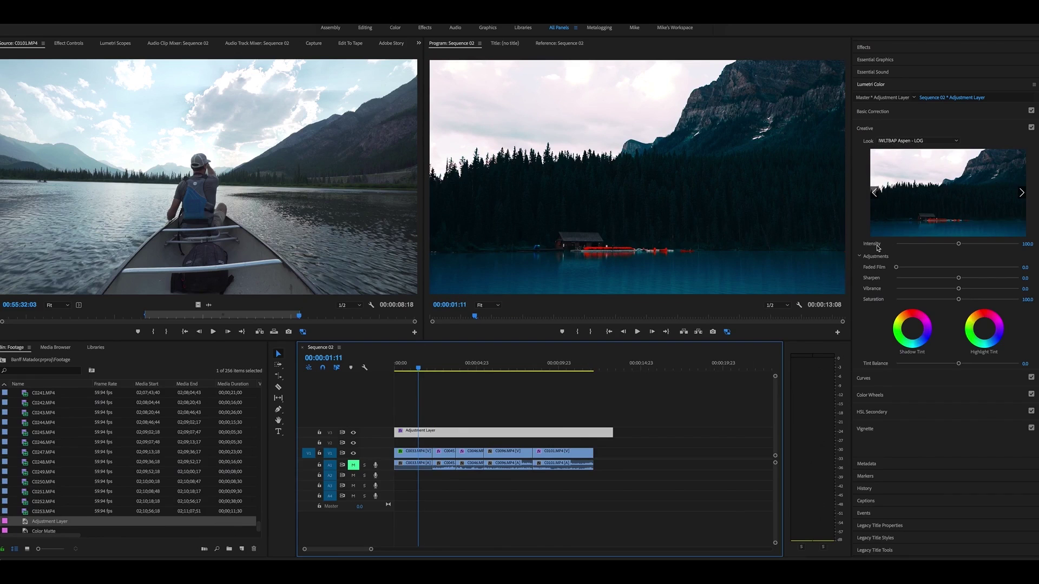
Step: Lower the look's Intensity to about 50.2 and compare the image with the adjustment layer disabled and enabled
{"action": "left_click_drag", "start_coordinate": [961, 248], "coordinate": [927, 246]}
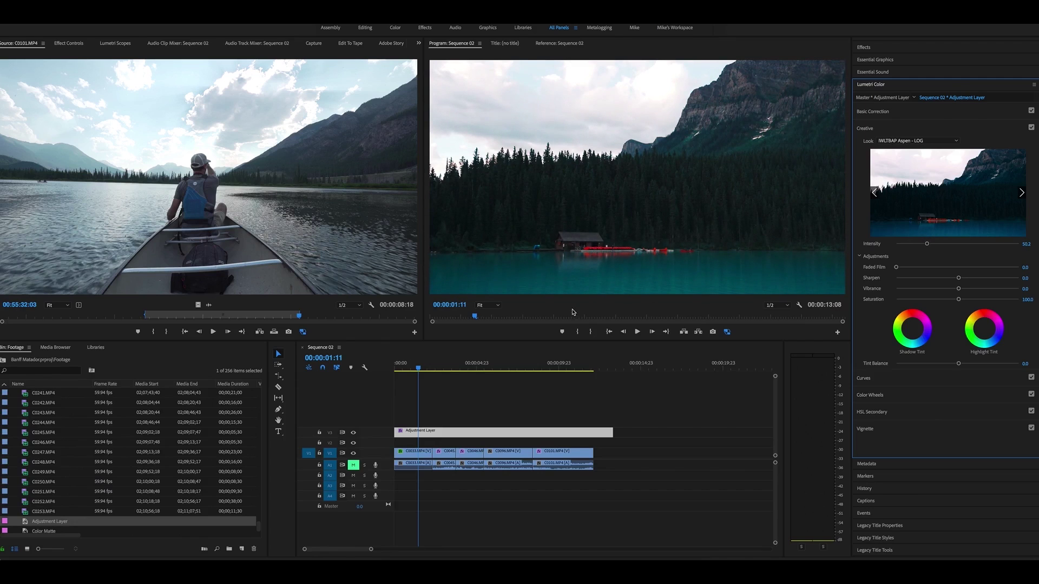
{"action": "mouse_move", "coordinate": [419, 367]}
{"action": "left_mouse_down"}
{"action": "mouse_move", "coordinate": [437, 367]}
{"action": "mouse_move", "coordinate": [413, 367]}
{"action": "left_mouse_up"}
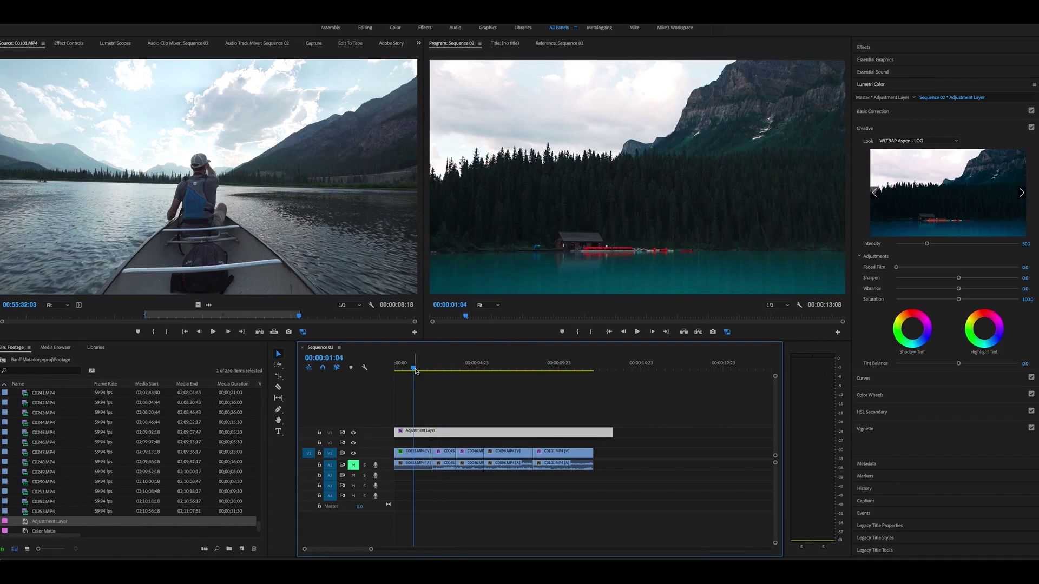
{"action": "key", "text": "shift+e"}
{"action": "key", "text": "shift+e"}
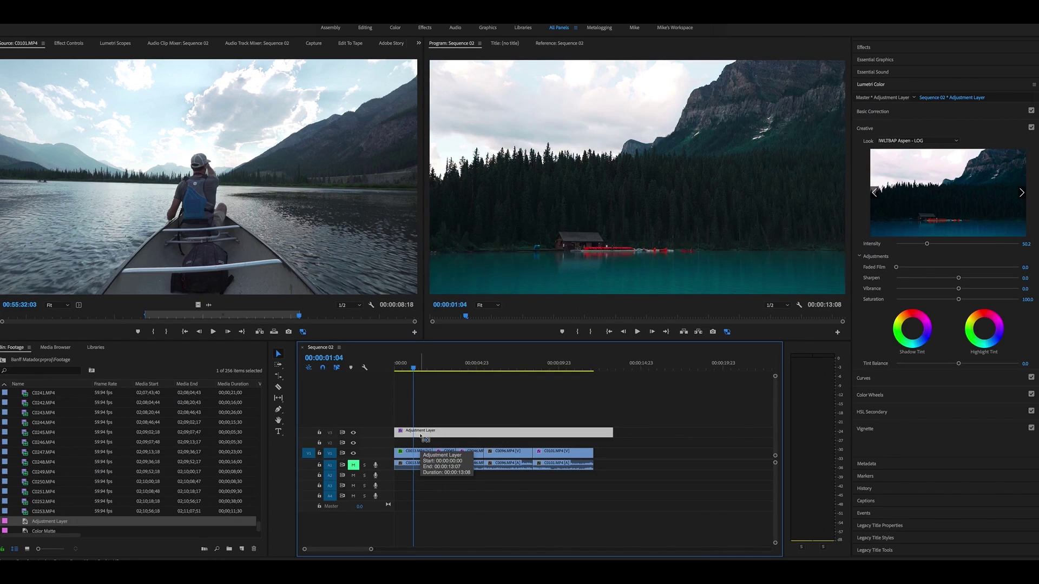
{"action": "key", "text": "shift+e"}
{"action": "key", "text": "shift+e"}
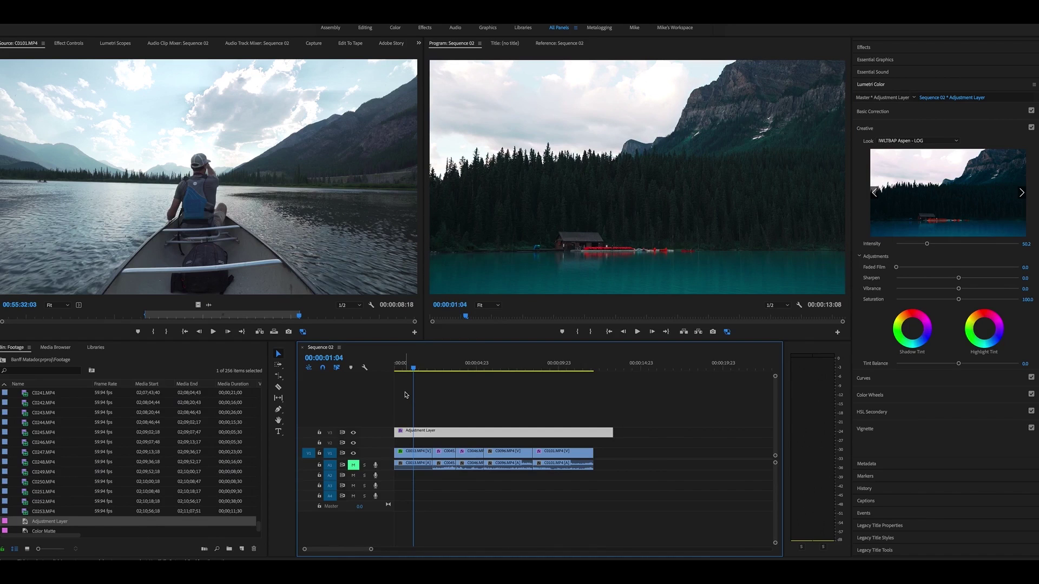
Step: Select the fourth clip on V1 and warm its white balance by raising the Temperature slightly in Basic Correction
{"action": "left_click_drag", "start_coordinate": [416, 368], "coordinate": [505, 376]}
{"action": "left_click", "coordinate": [506, 455]}
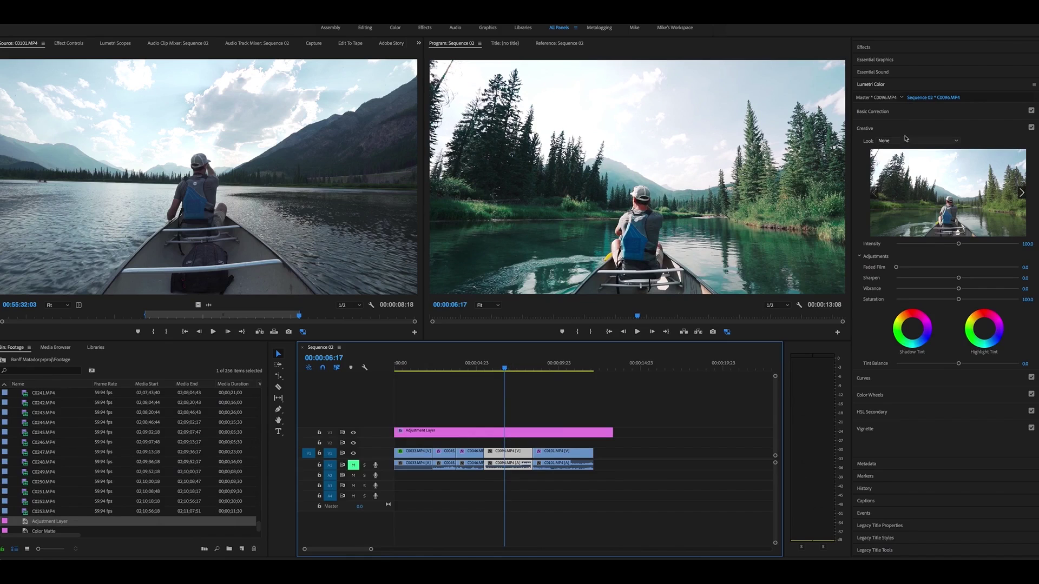
{"action": "left_click", "coordinate": [878, 111]}
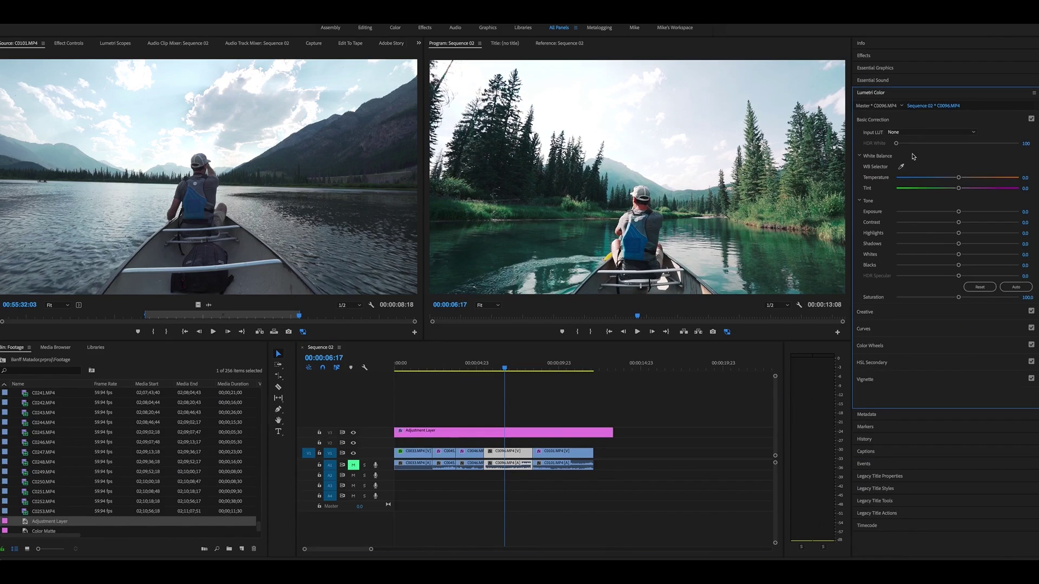
{"action": "mouse_move", "coordinate": [959, 179]}
{"action": "left_mouse_down"}
{"action": "mouse_move", "coordinate": [947, 179]}
{"action": "mouse_move", "coordinate": [972, 179]}
{"action": "left_mouse_up"}
Step: Warm the last clip on V1 (C0101.MP4) by raising its Temperature in Basic Correction
{"action": "left_click", "coordinate": [548, 366]}
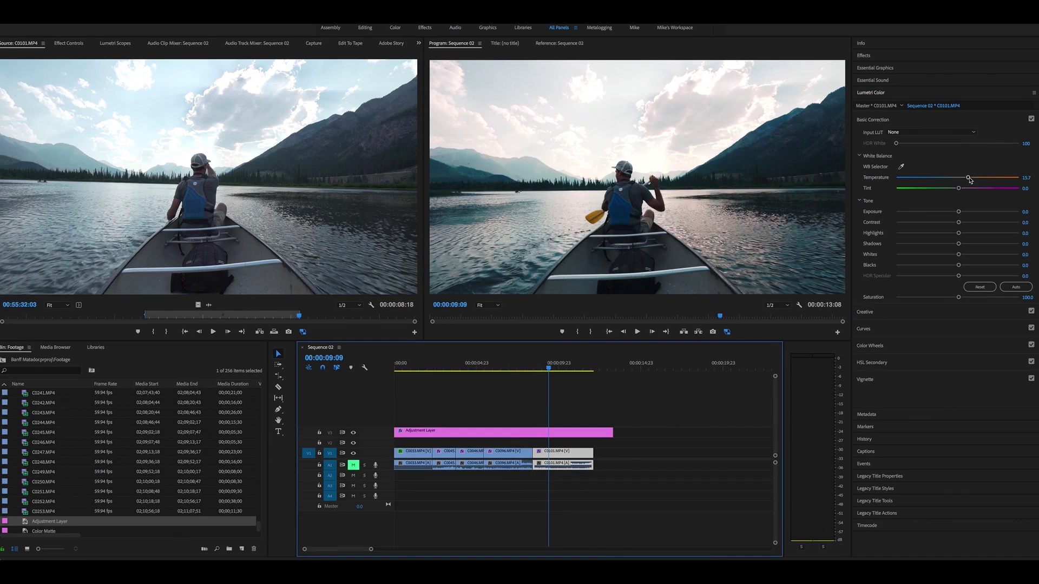
{"action": "left_click_drag", "start_coordinate": [969, 179], "coordinate": [978, 178]}
Step: On the third clip (C0046.MP4), raise Exposure to about 0.9, Shadows to about 27.8 and Temperature to about 5.0
{"action": "left_click_drag", "start_coordinate": [549, 363], "coordinate": [476, 364]}
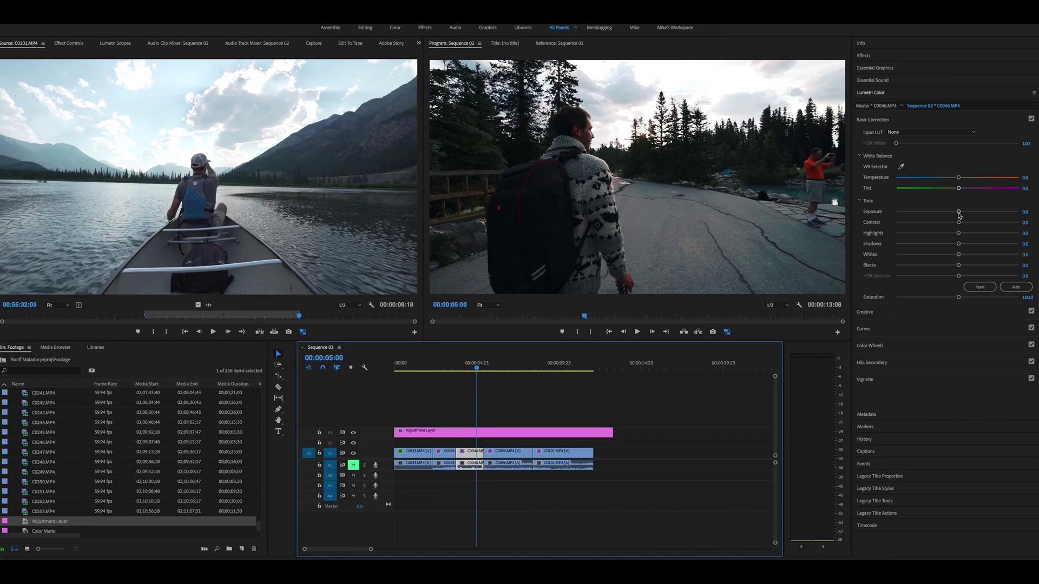
{"action": "left_click_drag", "start_coordinate": [959, 215], "coordinate": [974, 243]}
{"action": "mouse_move", "coordinate": [959, 178]}
{"action": "left_mouse_down"}
{"action": "mouse_move", "coordinate": [946, 178]}
{"action": "mouse_move", "coordinate": [961, 179]}
{"action": "left_mouse_up"}
Step: Raise the second clip's Temperature to about 15.1 and lift the first clip's Shadows to about 42.5
{"action": "left_click_drag", "start_coordinate": [476, 368], "coordinate": [452, 373]}
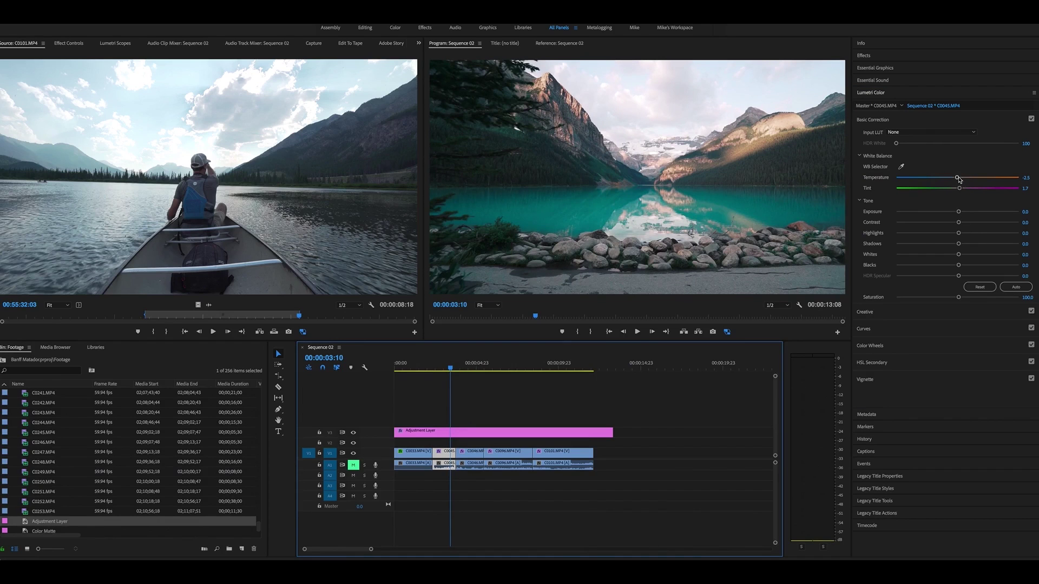
{"action": "left_click_drag", "start_coordinate": [959, 180], "coordinate": [967, 179]}
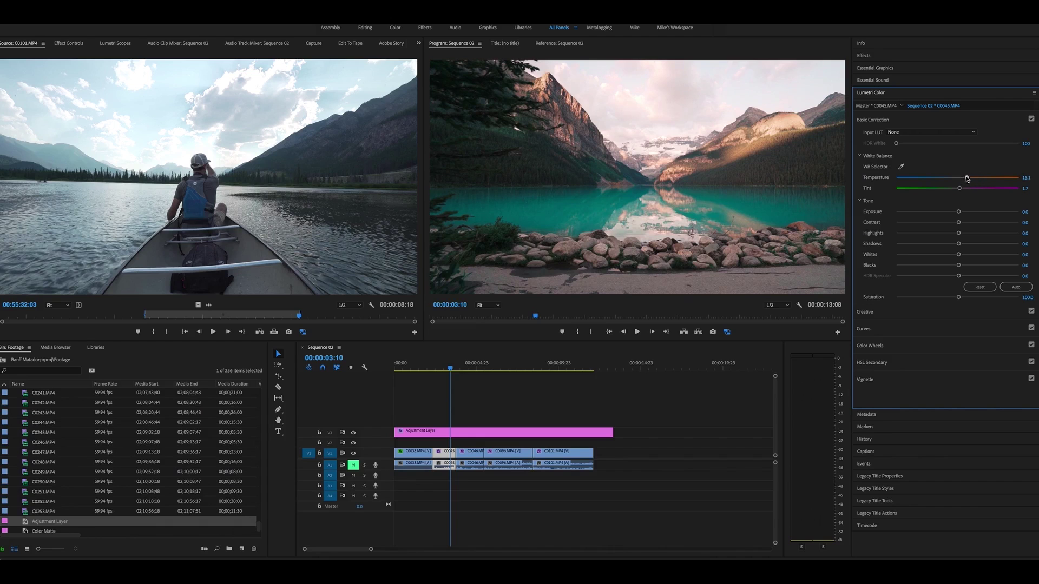
{"action": "left_click_drag", "start_coordinate": [440, 372], "coordinate": [418, 372]}
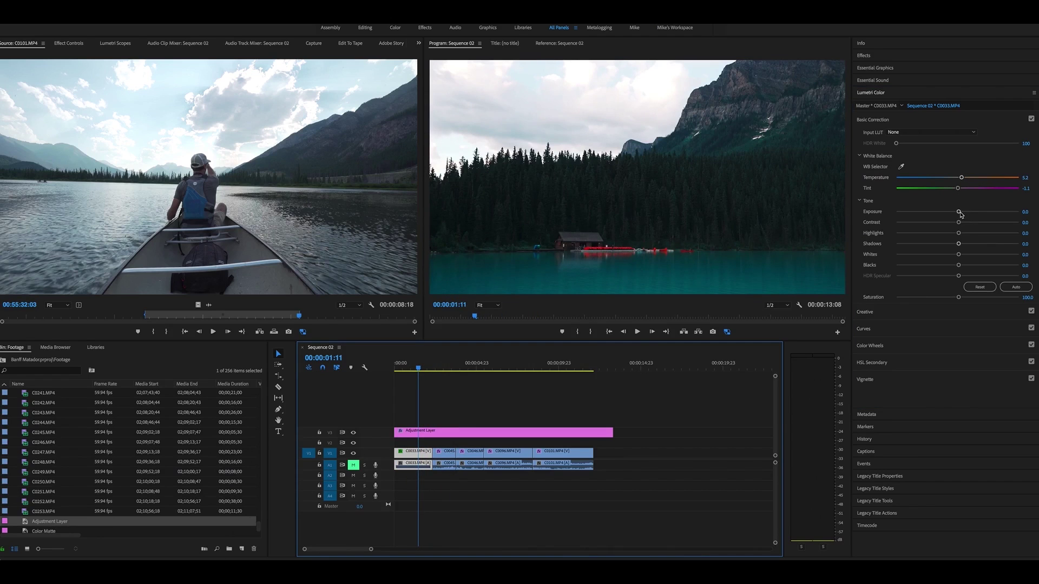
{"action": "left_click", "coordinate": [959, 245]}
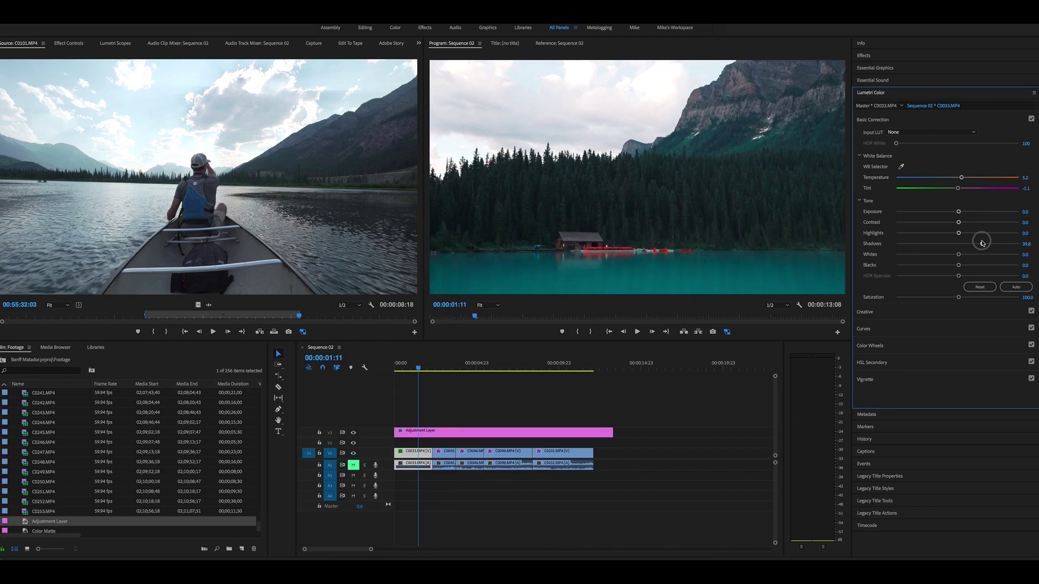
Step: Load the LC3DL_Fuji3510_log2hd_ConstLclip.cube file from the log2hd_cube_luts folder as the adjustment layer's creative look
{"action": "key", "text": "ctrl+shift+a"}
{"action": "key", "text": "d"}
{"action": "left_click_drag", "start_coordinate": [419, 367], "coordinate": [469, 367]}
{"action": "left_click", "coordinate": [551, 431]}
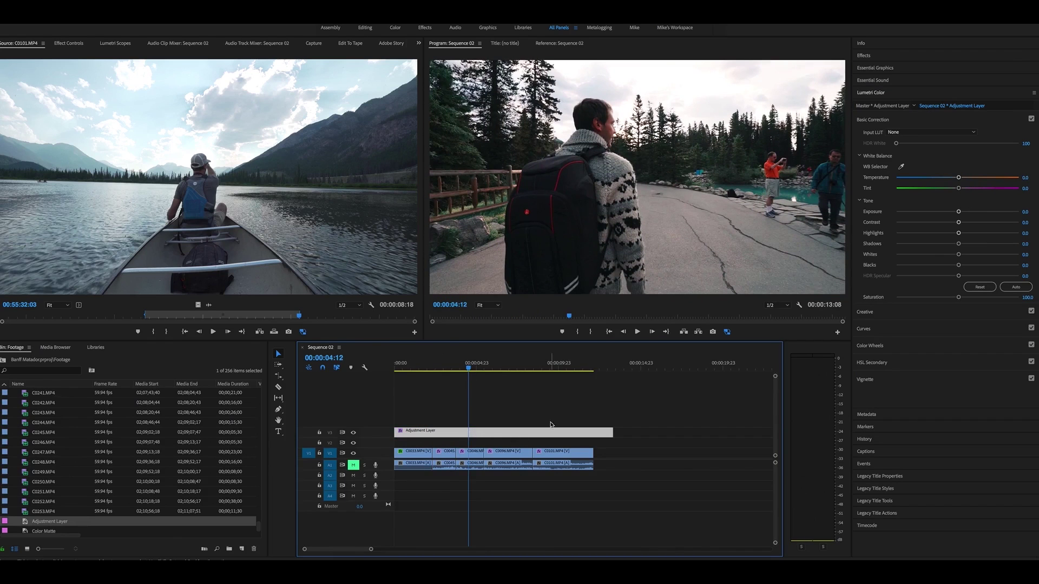
{"action": "left_click", "coordinate": [886, 120]}
{"action": "left_click", "coordinate": [887, 136]}
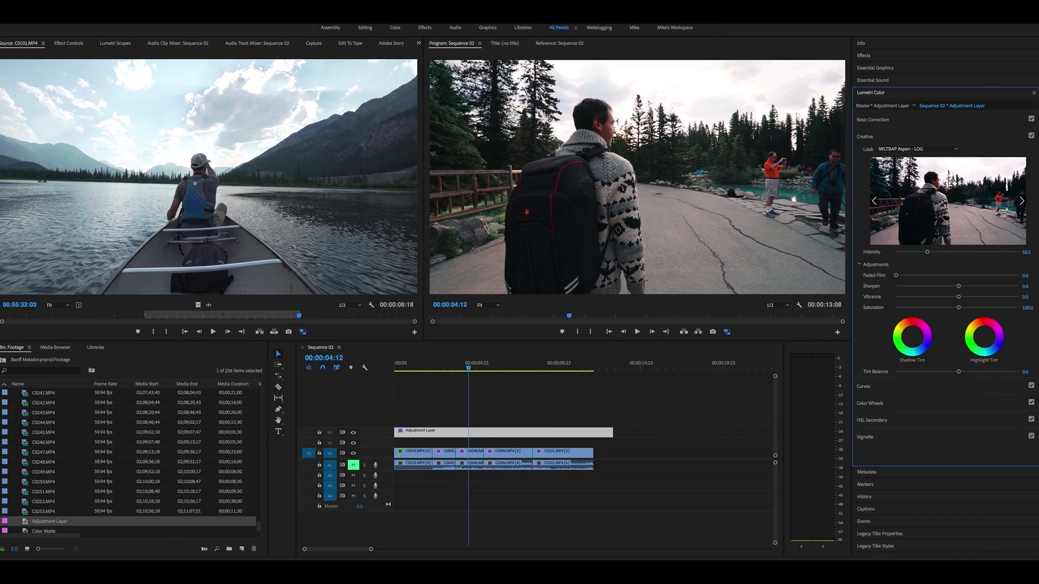
{"action": "left_click", "coordinate": [936, 149]}
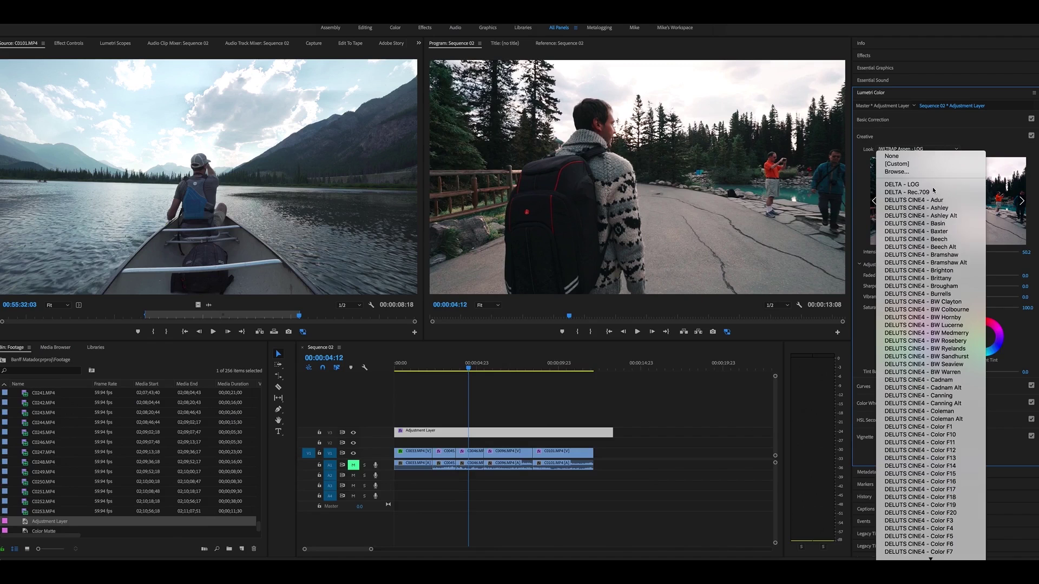
{"action": "left_click", "coordinate": [897, 172]}
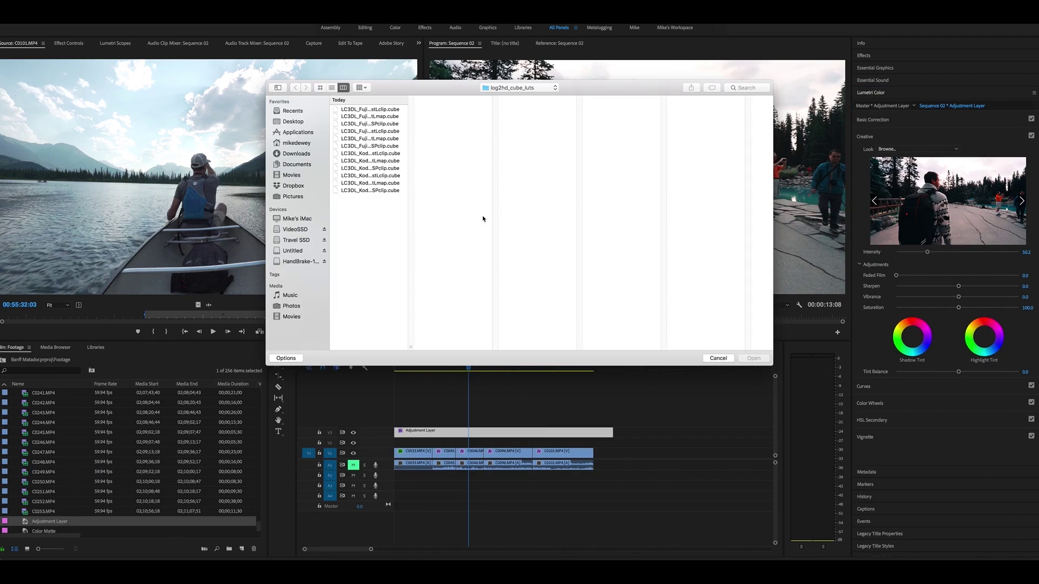
{"action": "left_click", "coordinate": [382, 110]}
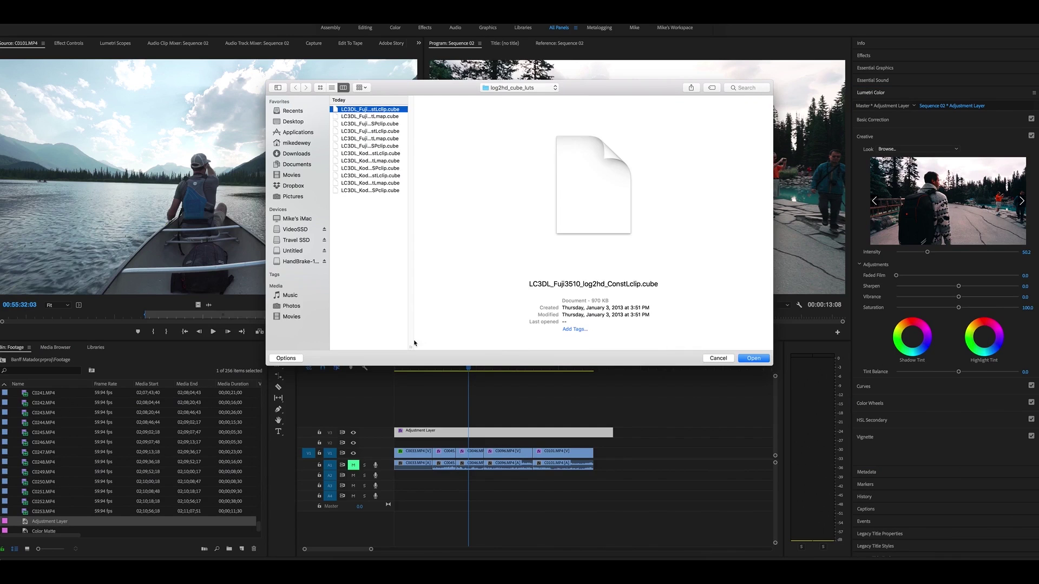
{"action": "left_click_drag", "start_coordinate": [413, 345], "coordinate": [488, 345]}
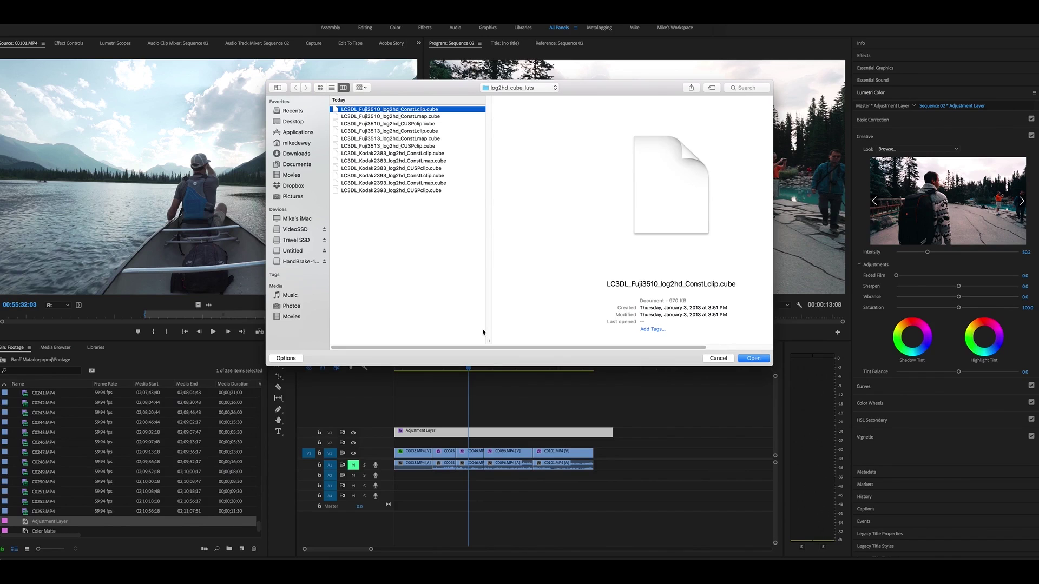
{"action": "key", "text": "Return"}
Step: Set the Fuji look's Intensity to 100 on the adjustment layer while viewing the second clip
{"action": "left_click_drag", "start_coordinate": [471, 361], "coordinate": [442, 362]}
{"action": "left_click", "coordinate": [1027, 252]}
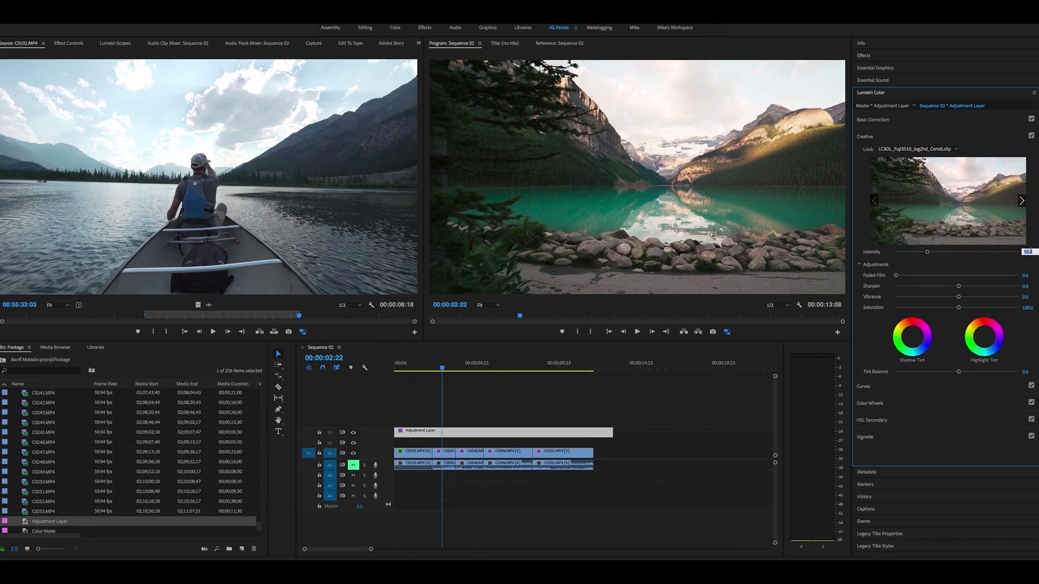
{"action": "key", "text": "Return"}
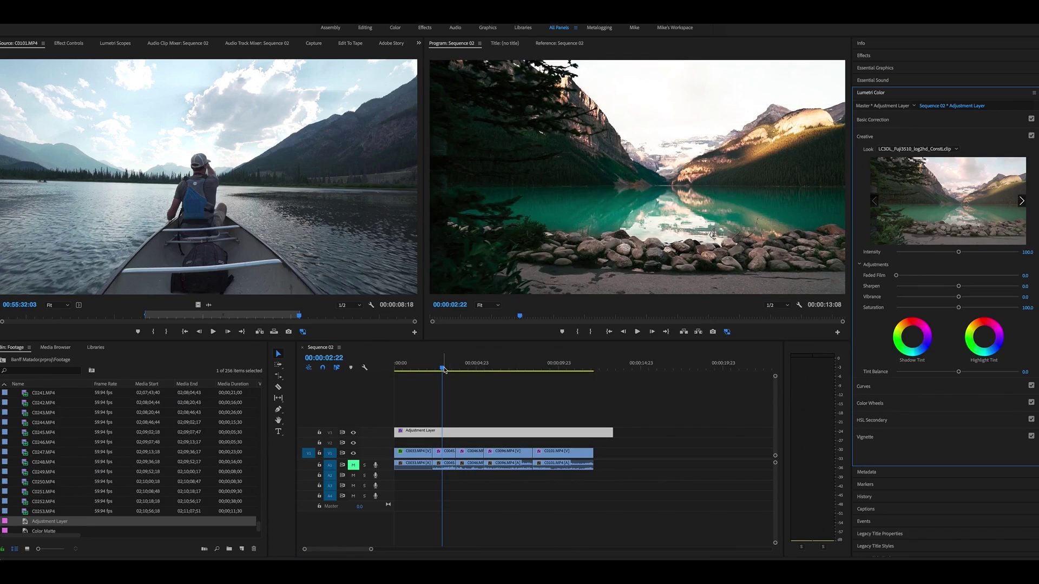
Step: Adjust the fourth clip's (C0096.MP4) Temperature to about 23.8 and check another frame of the clip
{"action": "left_click_drag", "start_coordinate": [443, 371], "coordinate": [514, 382]}
{"action": "left_click", "coordinate": [522, 458]}
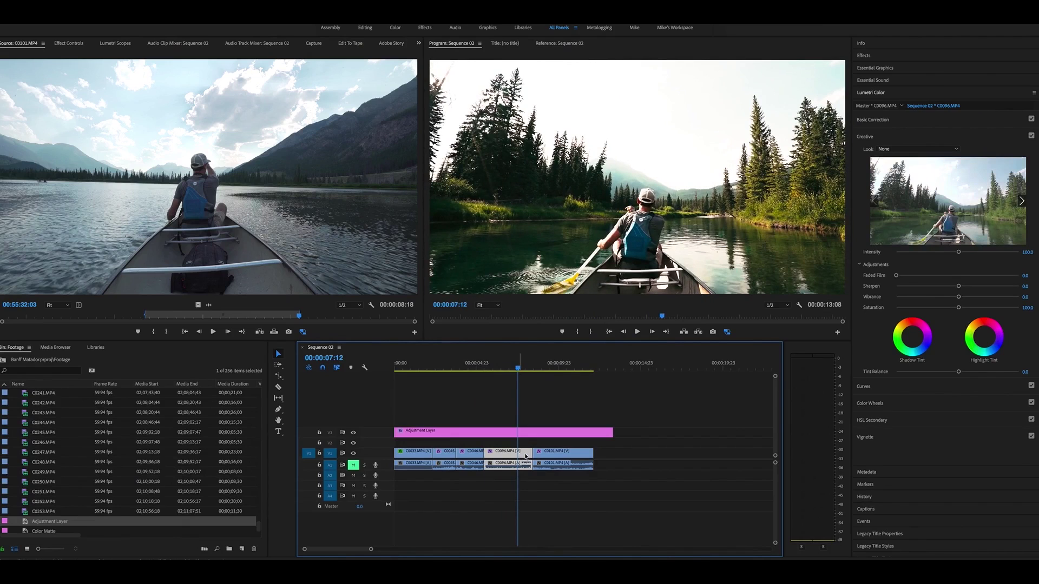
{"action": "left_click", "coordinate": [884, 125]}
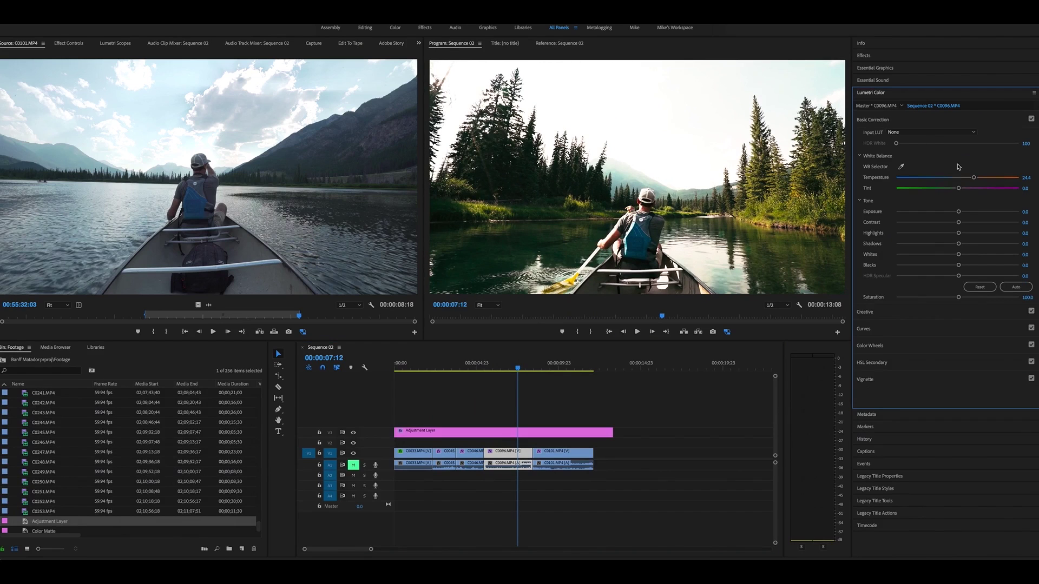
{"action": "mouse_move", "coordinate": [974, 177]}
{"action": "left_mouse_down"}
{"action": "mouse_move", "coordinate": [965, 178]}
{"action": "mouse_move", "coordinate": [973, 177]}
{"action": "left_mouse_up"}
{"action": "left_click_drag", "start_coordinate": [523, 368], "coordinate": [499, 385]}
Step: Replace the adjustment layer's creative look with M31 - LOG and lower its Intensity to about 75.6
{"action": "left_click", "coordinate": [532, 433]}
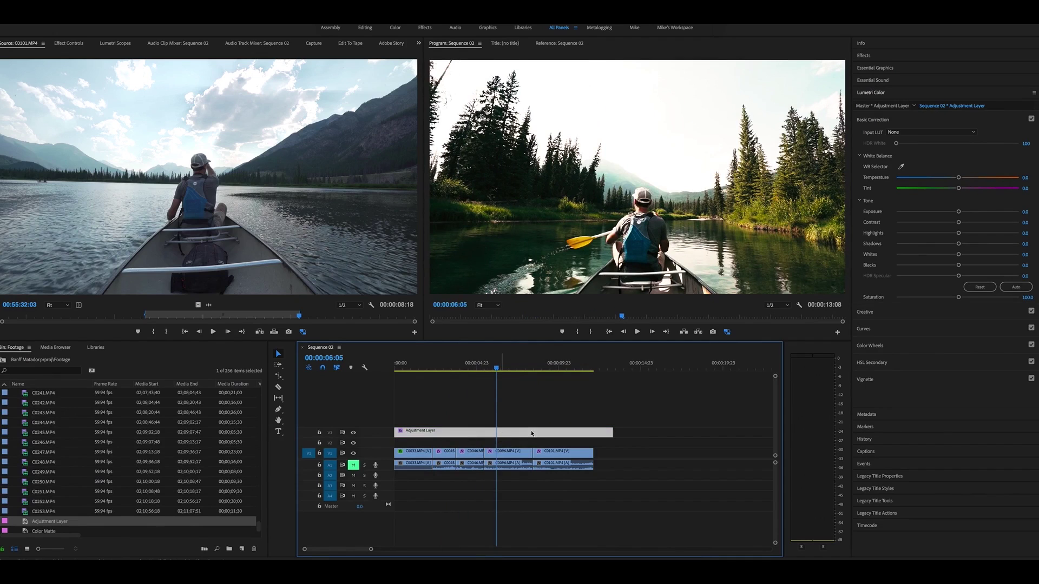
{"action": "left_click", "coordinate": [920, 132]}
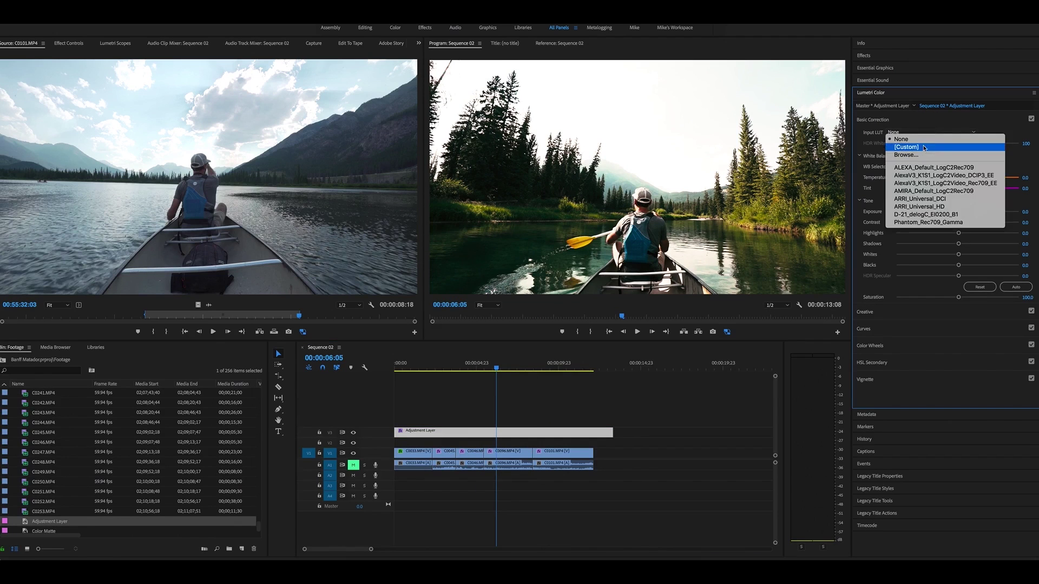
{"action": "left_click", "coordinate": [885, 135]}
{"action": "left_click", "coordinate": [884, 120]}
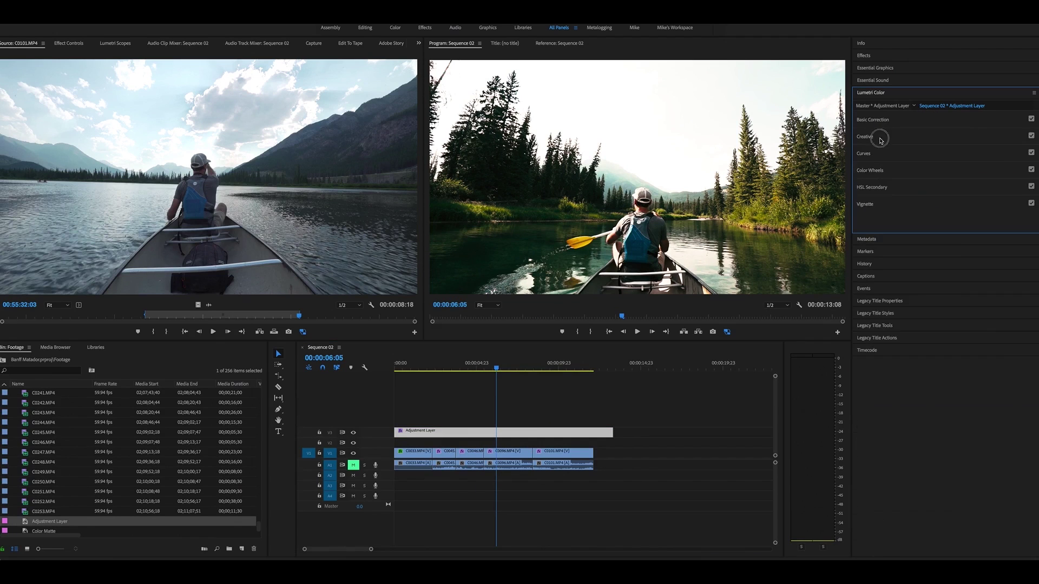
{"action": "left_click", "coordinate": [880, 137]}
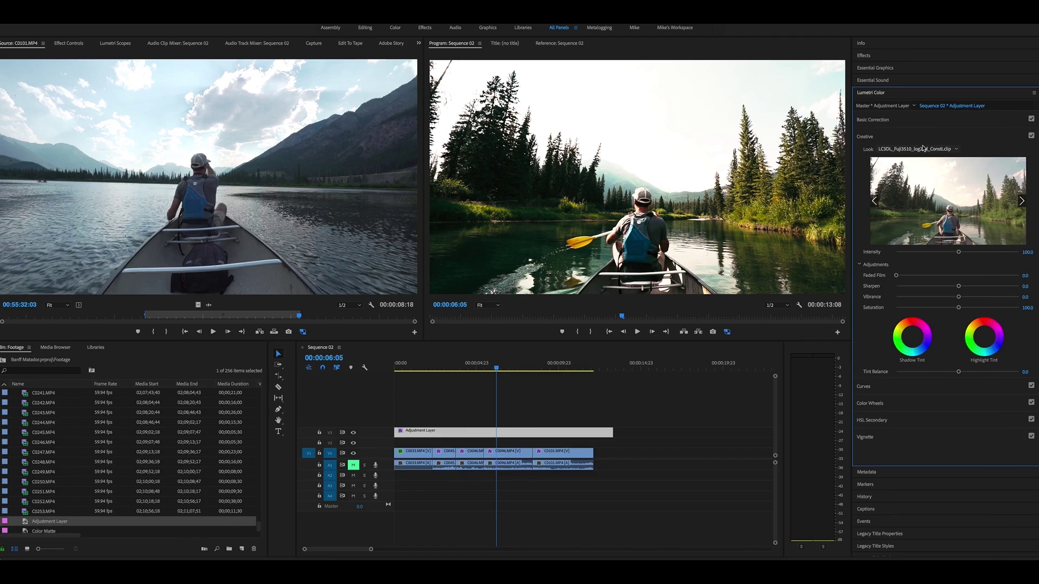
{"action": "left_click", "coordinate": [923, 148]}
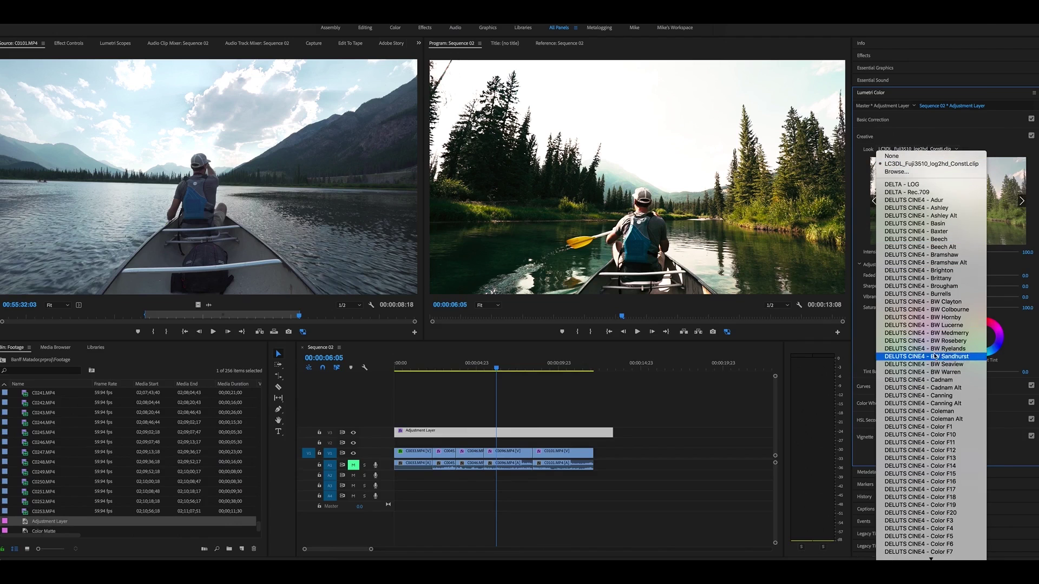
{"action": "scroll", "coordinate": [941, 333], "scroll_direction": "down", "scroll_amount": 10}
{"action": "scroll", "coordinate": [941, 336], "scroll_direction": "down", "scroll_amount": 20}
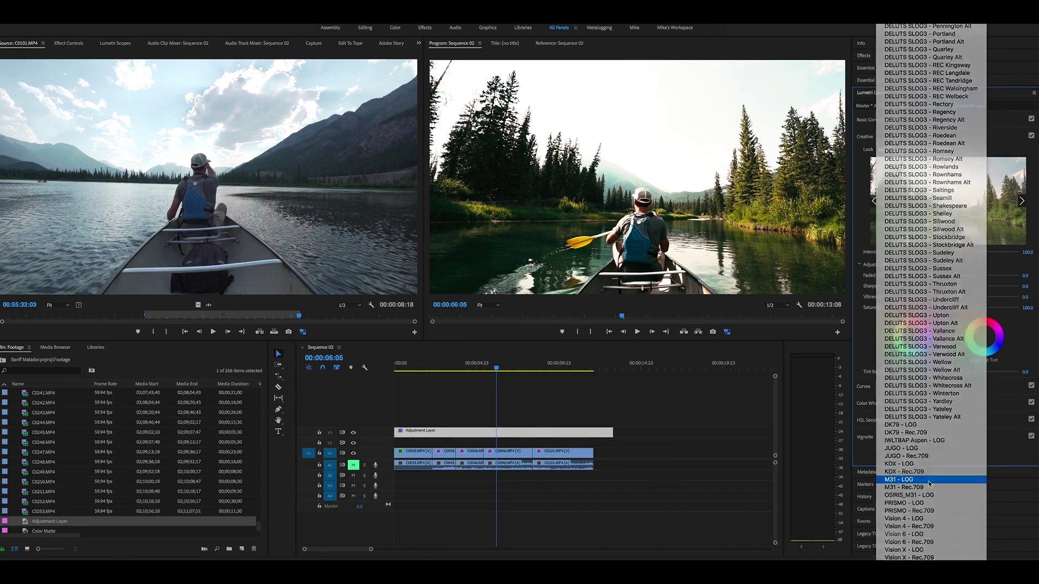
{"action": "left_click", "coordinate": [929, 483]}
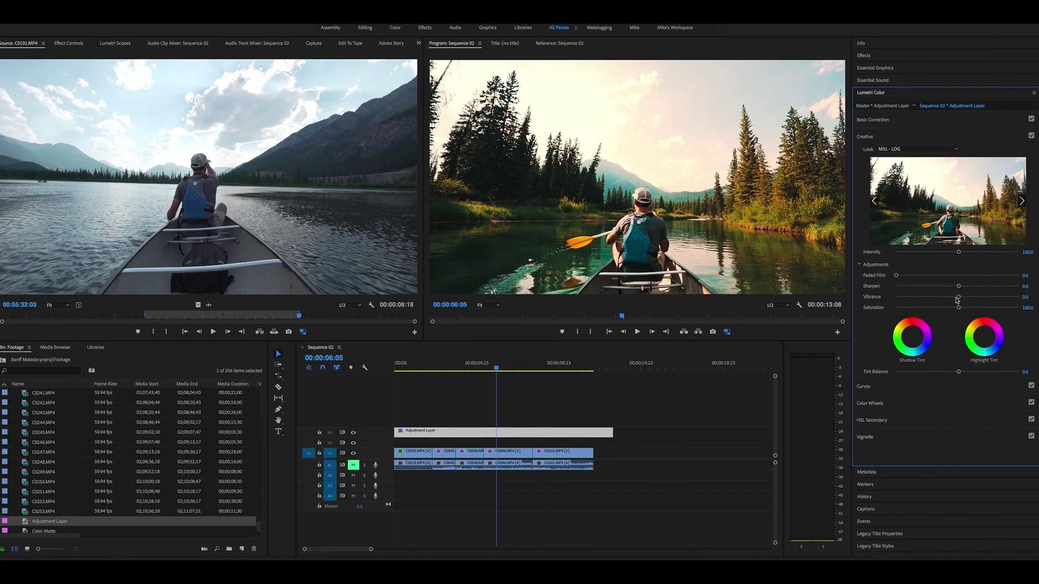
{"action": "left_click", "coordinate": [502, 368]}
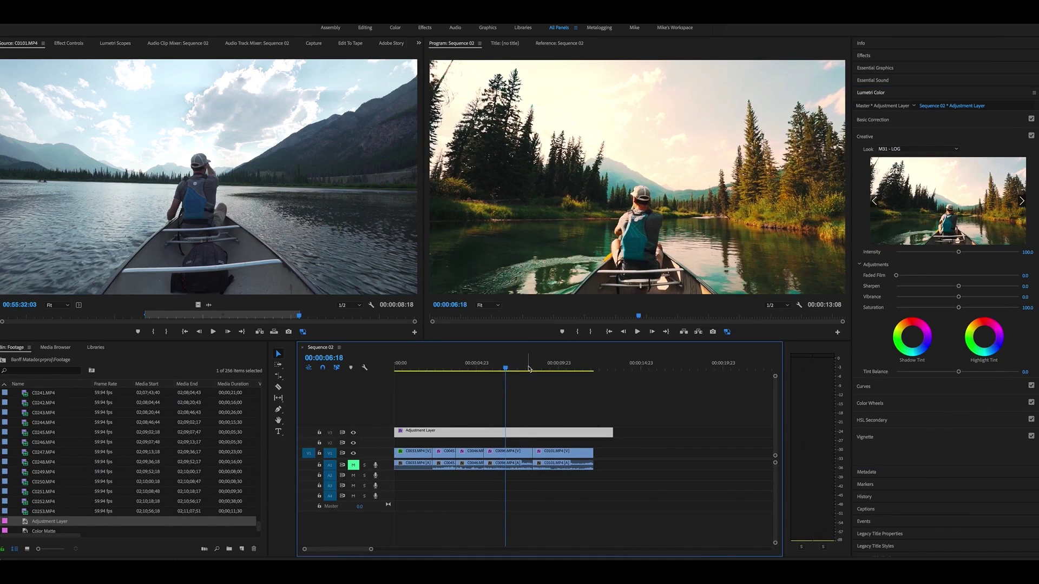
{"action": "mouse_move", "coordinate": [959, 253]}
{"action": "left_mouse_down"}
{"action": "mouse_move", "coordinate": [917, 253]}
{"action": "mouse_move", "coordinate": [942, 254]}
{"action": "left_mouse_up"}
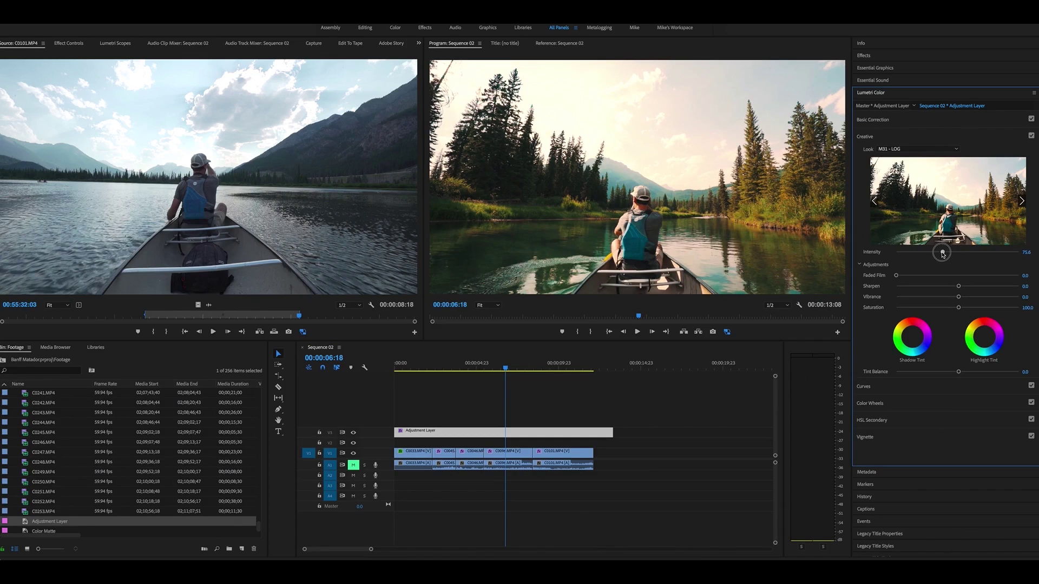
Step: Warm the first clip (C0033.MP4) by raising its Temperature slightly in Basic Correction
{"action": "left_click_drag", "start_coordinate": [507, 366], "coordinate": [418, 375]}
{"action": "left_click", "coordinate": [417, 461]}
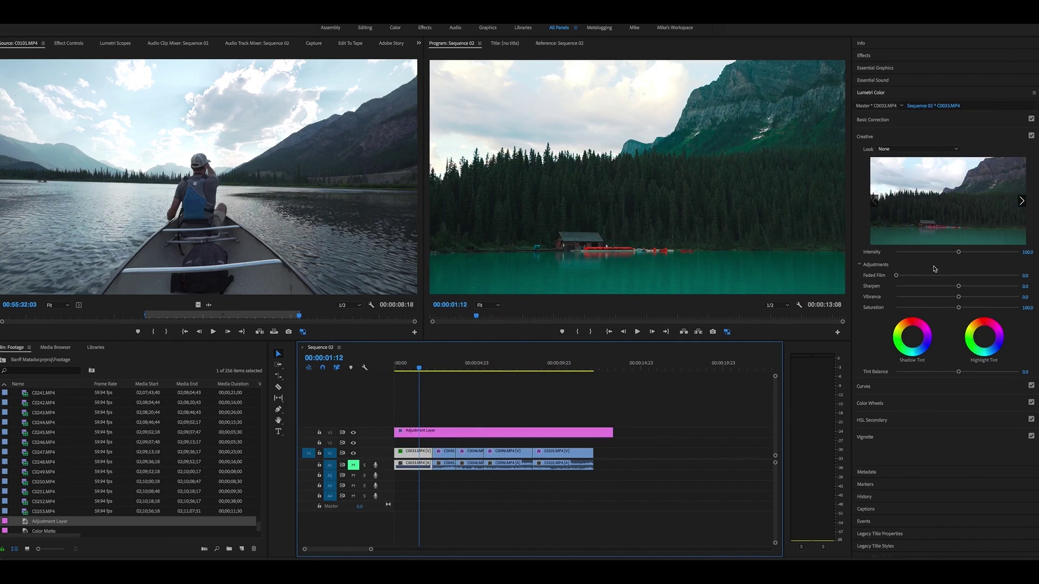
{"action": "left_click", "coordinate": [940, 120]}
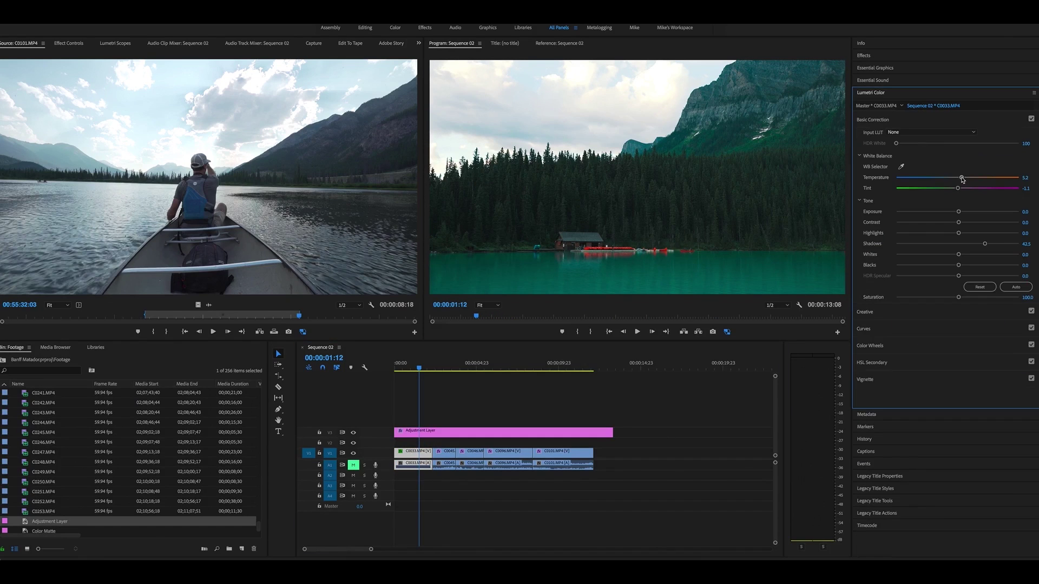
{"action": "mouse_move", "coordinate": [962, 179]}
{"action": "left_mouse_down"}
{"action": "mouse_move", "coordinate": [951, 172]}
{"action": "mouse_move", "coordinate": [967, 177]}
{"action": "left_mouse_up"}
Step: Lower the second clip's Temperature to about 13.0 and raise the third clip's Temperature to about 9.0
{"action": "left_click", "coordinate": [442, 368]}
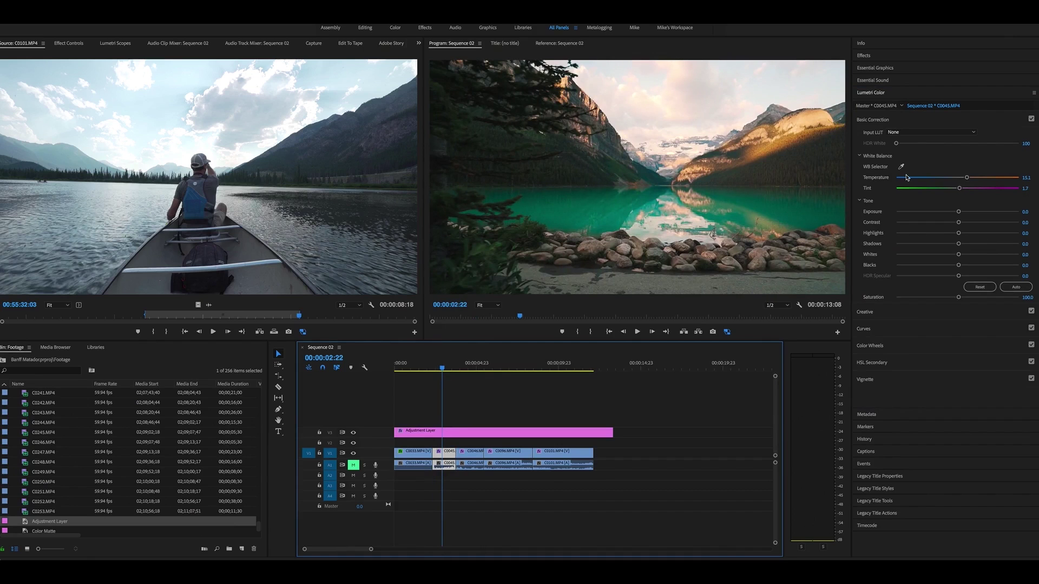
{"action": "mouse_move", "coordinate": [966, 179]}
{"action": "left_mouse_down"}
{"action": "mouse_move", "coordinate": [950, 177]}
{"action": "mouse_move", "coordinate": [962, 178]}
{"action": "left_mouse_up"}
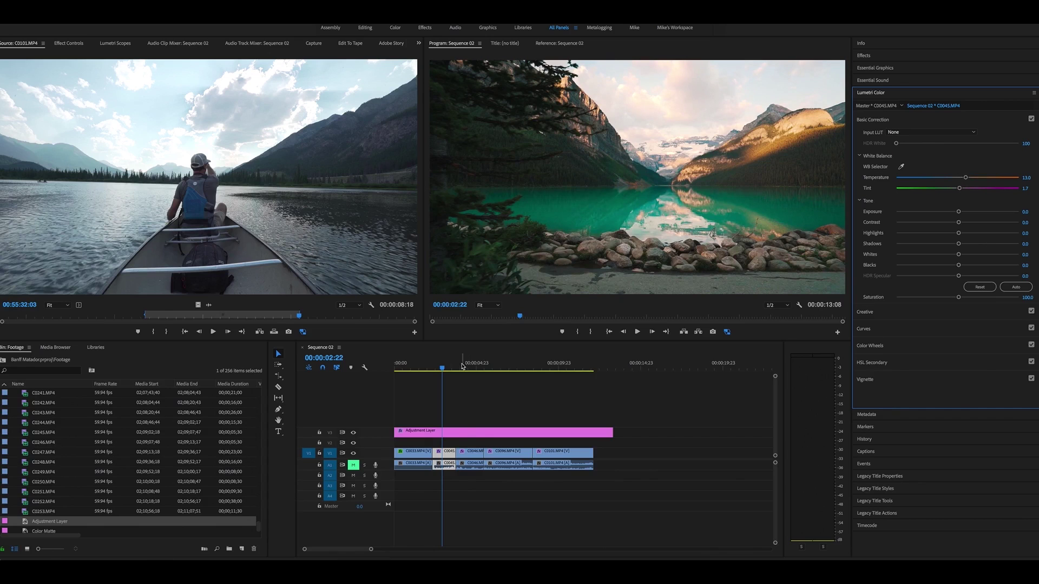
{"action": "left_click_drag", "start_coordinate": [463, 367], "coordinate": [475, 368]}
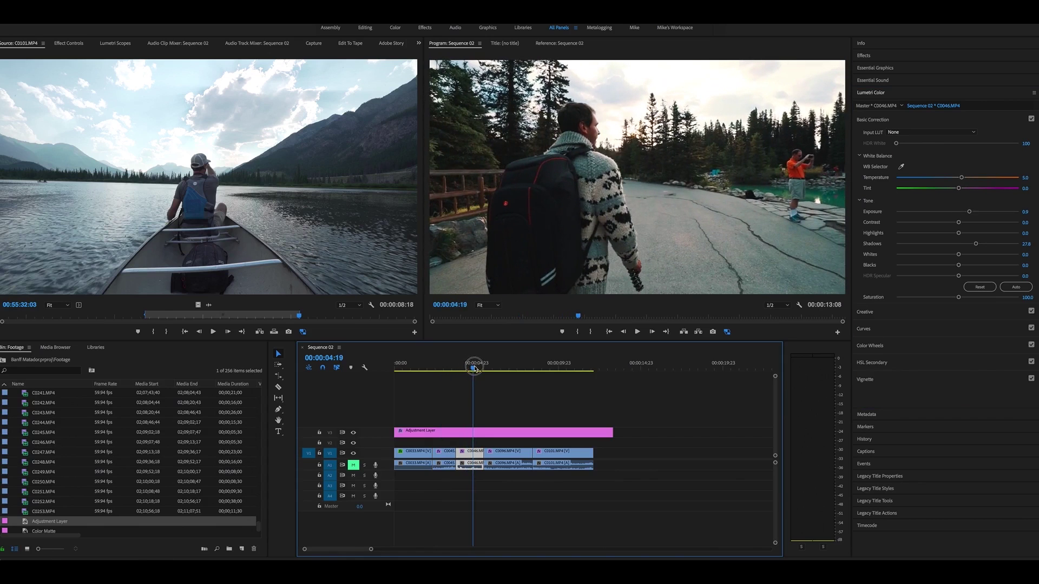
{"action": "left_click_drag", "start_coordinate": [961, 177], "coordinate": [964, 178]}
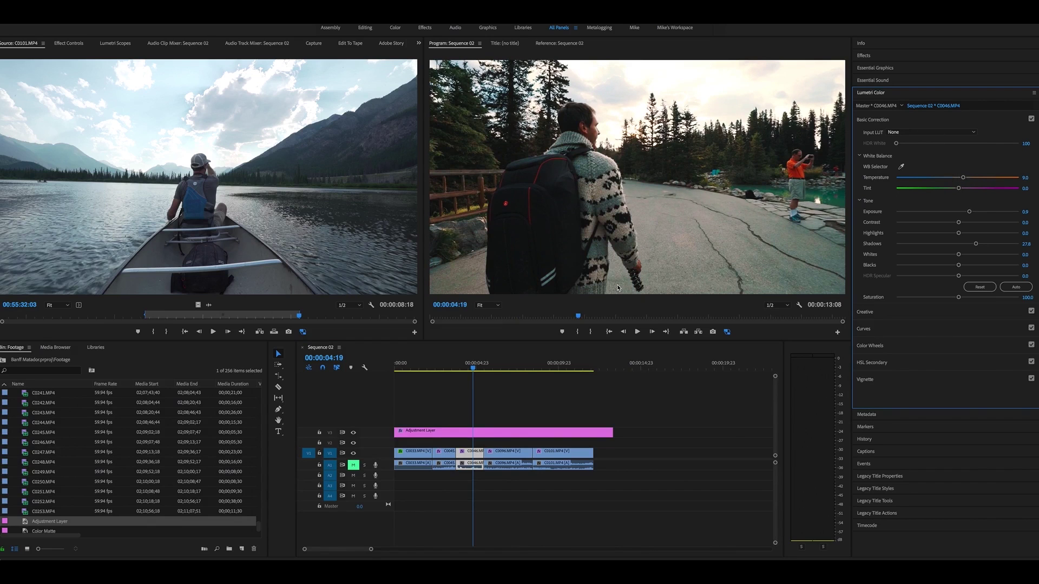
Step: Lower the fourth clip's Temperature to about 13.0, check other frames of the clip and select the adjustment layer
{"action": "left_click_drag", "start_coordinate": [478, 372], "coordinate": [503, 368]}
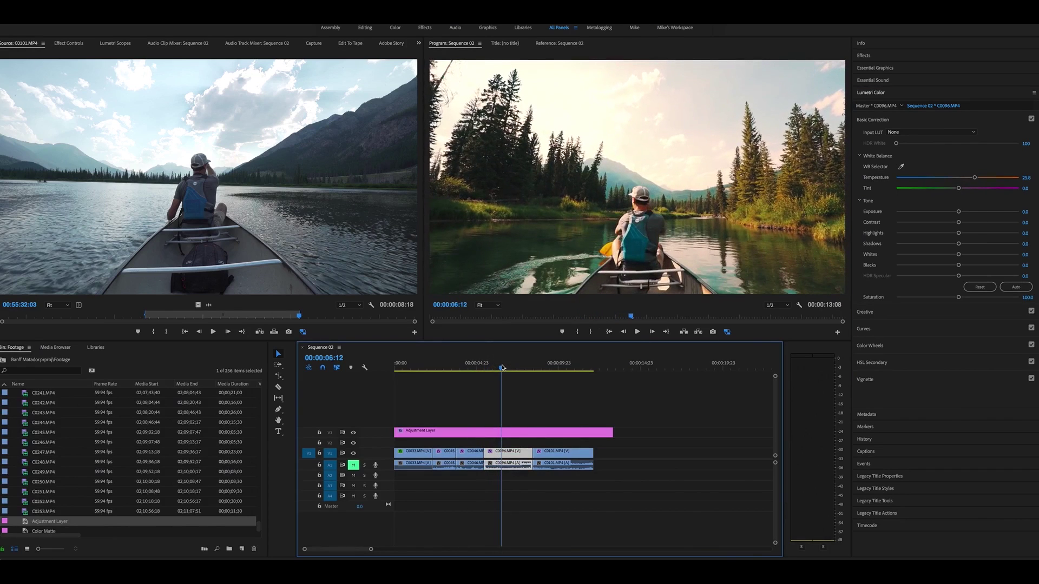
{"action": "left_click_drag", "start_coordinate": [975, 178], "coordinate": [966, 180]}
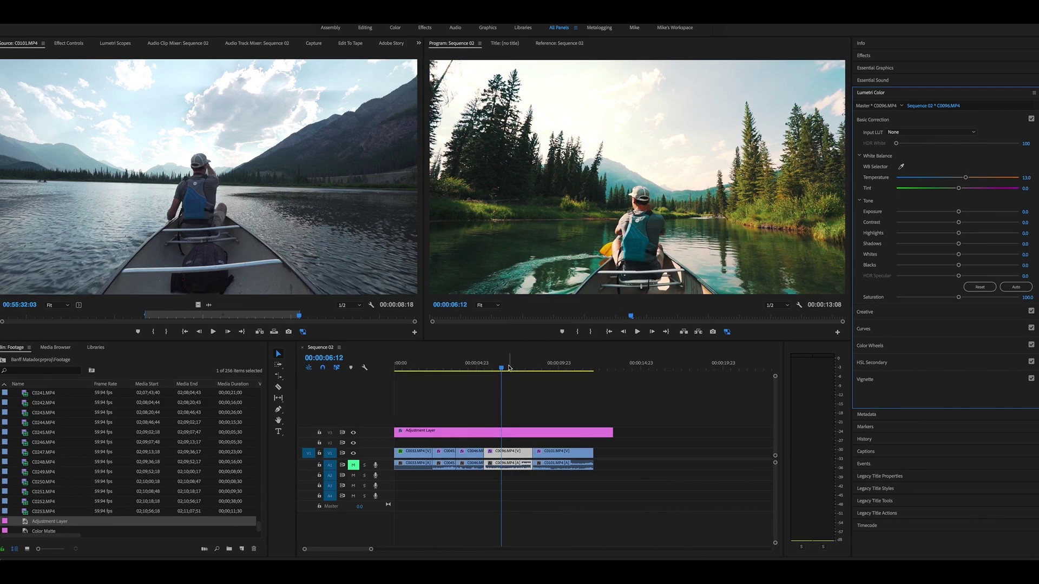
{"action": "mouse_move", "coordinate": [509, 368]}
{"action": "left_mouse_down"}
{"action": "mouse_move", "coordinate": [551, 367]}
{"action": "mouse_move", "coordinate": [514, 367]}
{"action": "left_mouse_up"}
{"action": "left_click", "coordinate": [508, 433]}
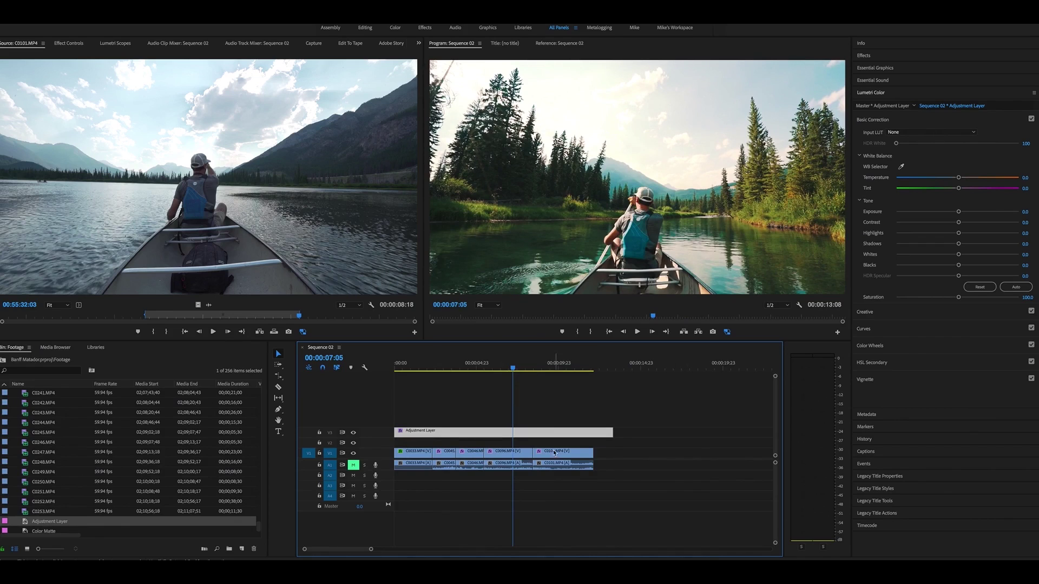
{"action": "key", "text": "shift+Left"}
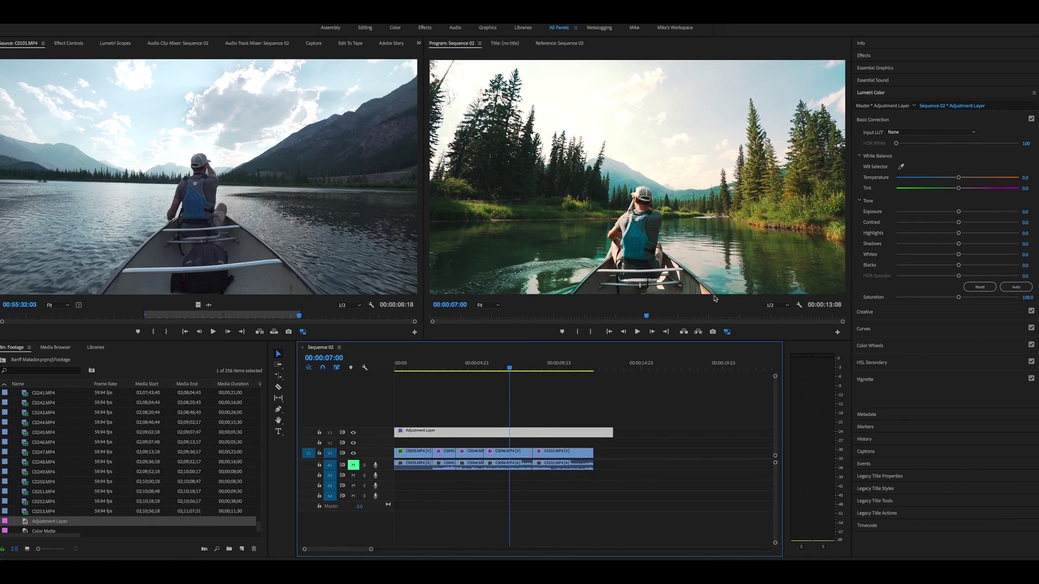
Step: Search the effects for "crop", apply the Crop effect to the adjustment layer and show the layer's effect settings
{"action": "left_click", "coordinate": [880, 57]}
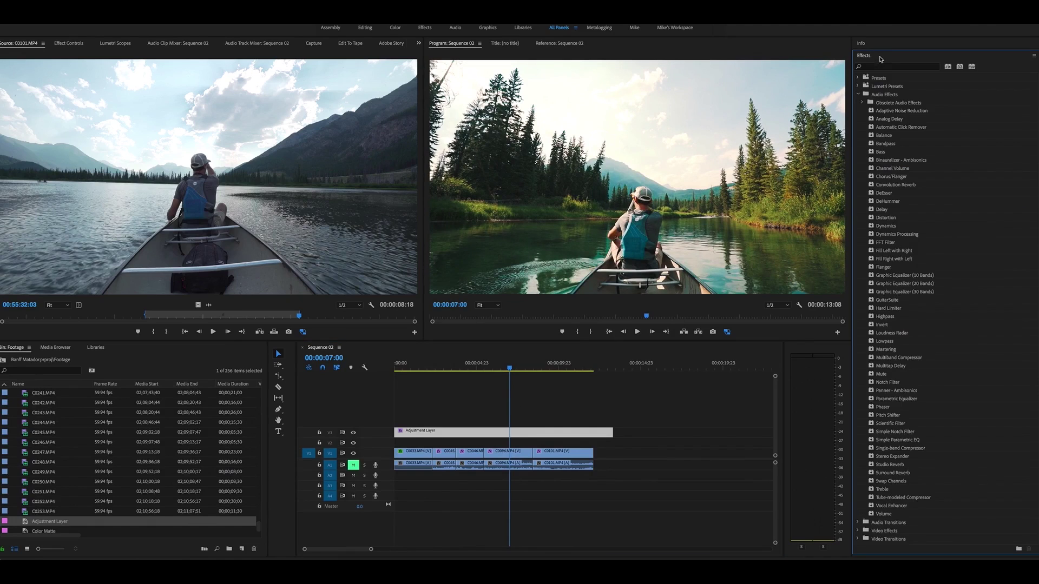
{"action": "type", "text": "crop"}
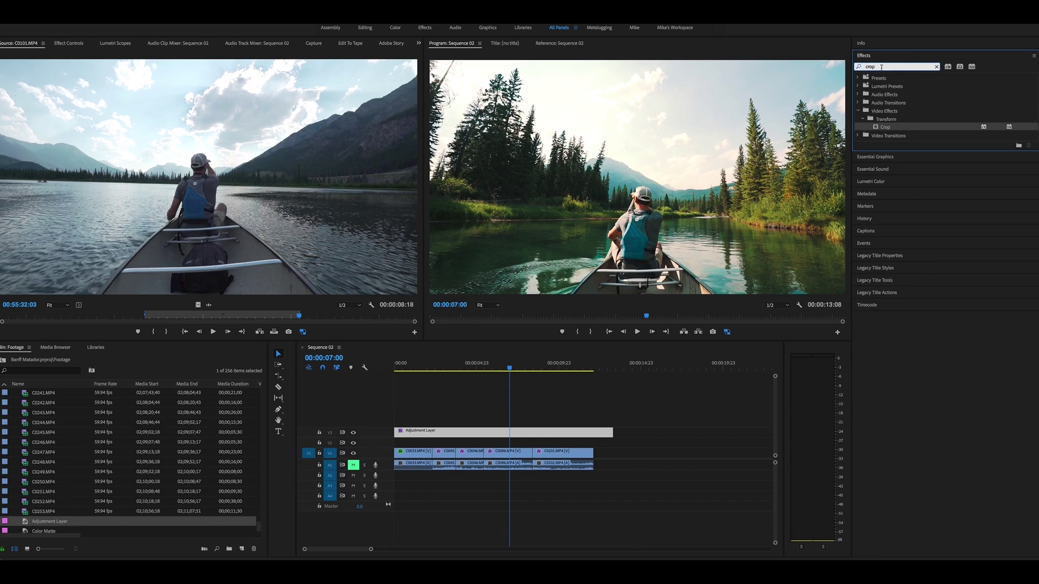
{"action": "left_click", "coordinate": [889, 129]}
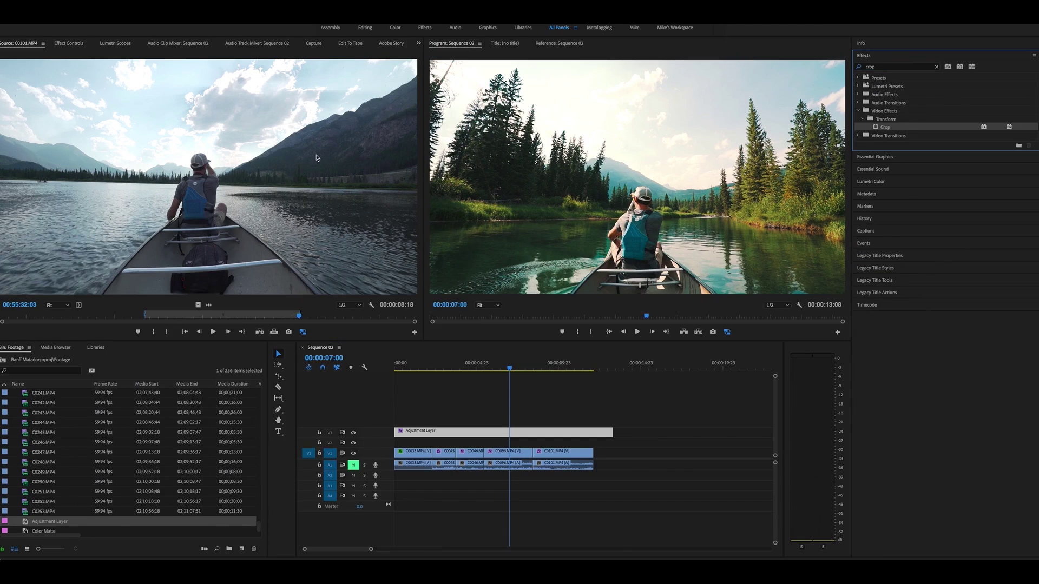
{"action": "left_click", "coordinate": [77, 44]}
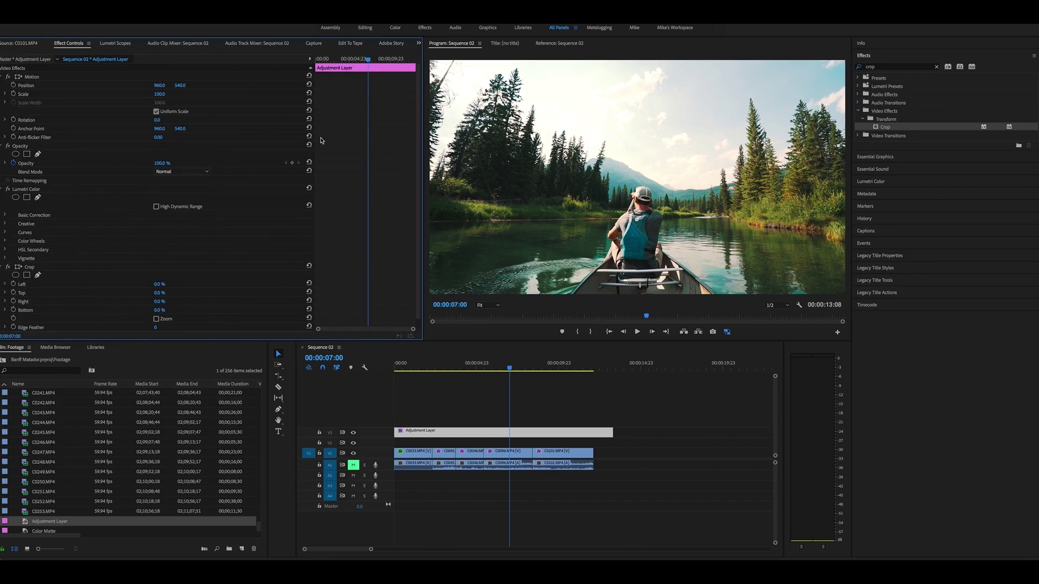
Step: Set the Crop effect's Top and Bottom values to 10% on the adjustment layer
{"action": "scroll", "coordinate": [417, 141], "scroll_direction": "down", "scroll_amount": 1}
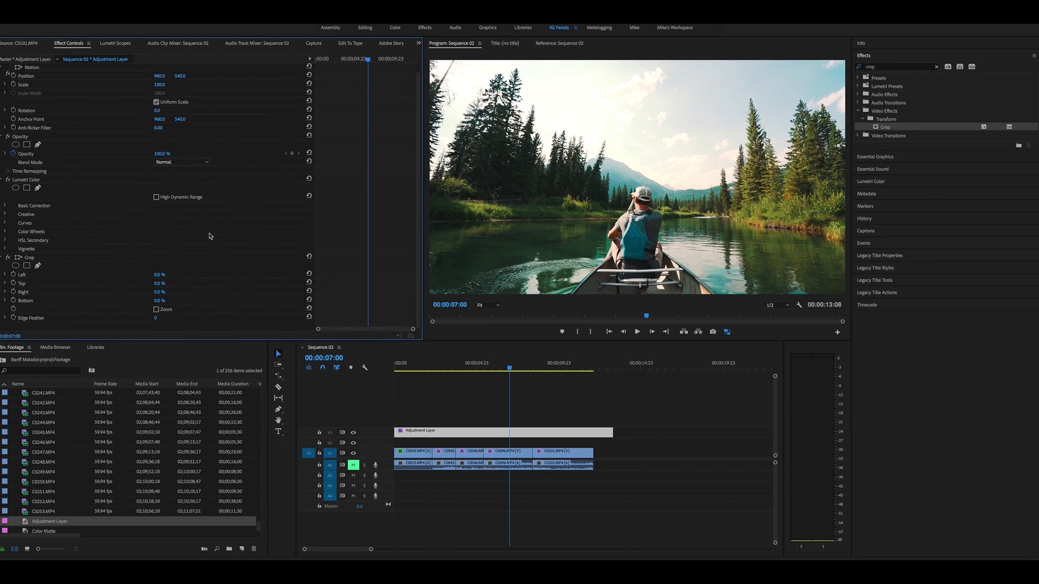
{"action": "left_click", "coordinate": [162, 284]}
{"action": "key", "text": "Tab"}
{"action": "key", "text": "Tab"}
{"action": "type", "text": "10"}
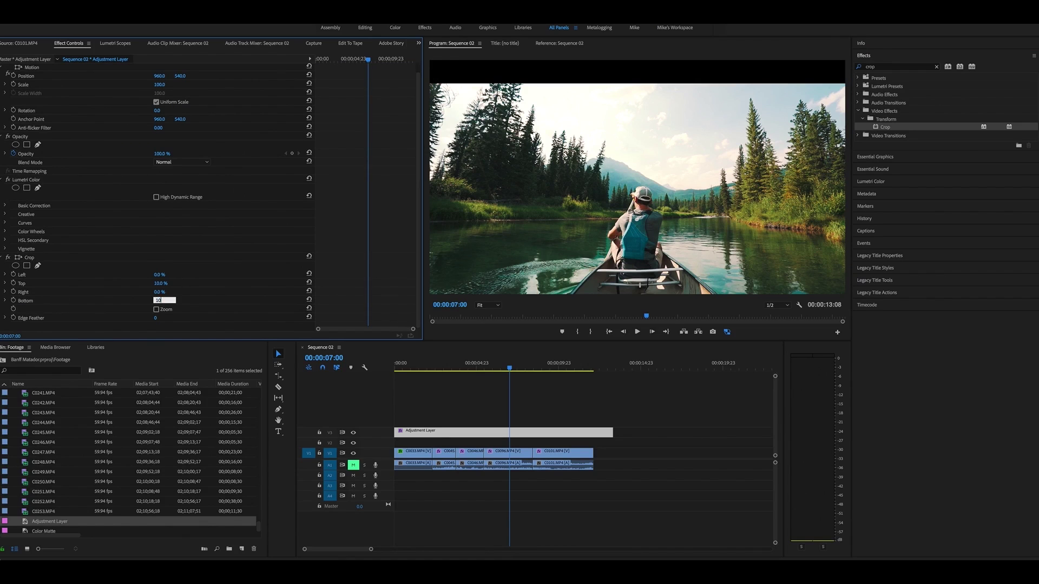
{"action": "key", "text": "Return"}
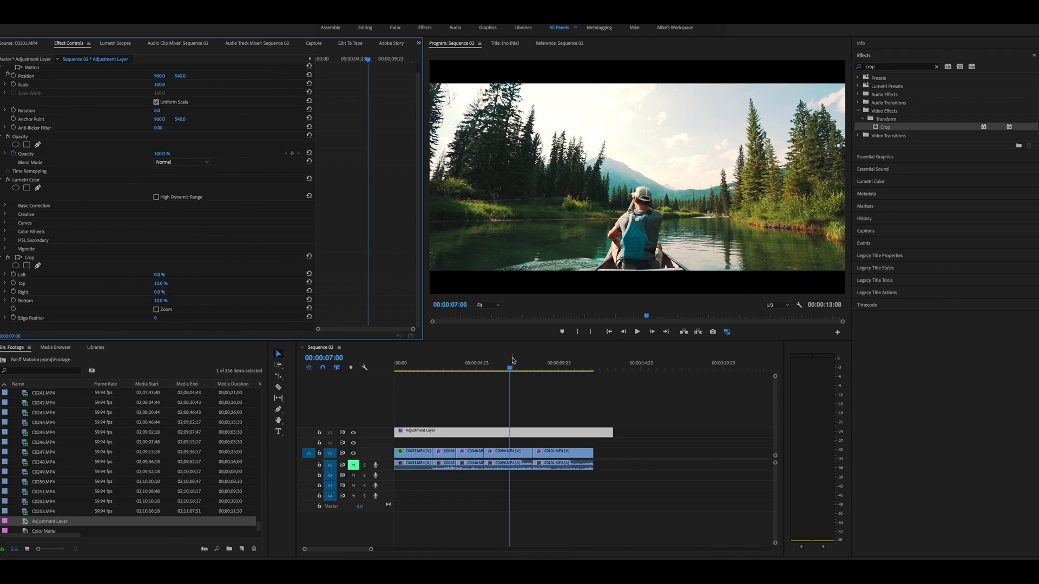
Step: Play part of the fourth clip (C0096.MP4) to check its framing and set its vertical Position to 503.0
{"action": "left_click_drag", "start_coordinate": [513, 360], "coordinate": [488, 368]}
{"action": "key", "text": "space"}
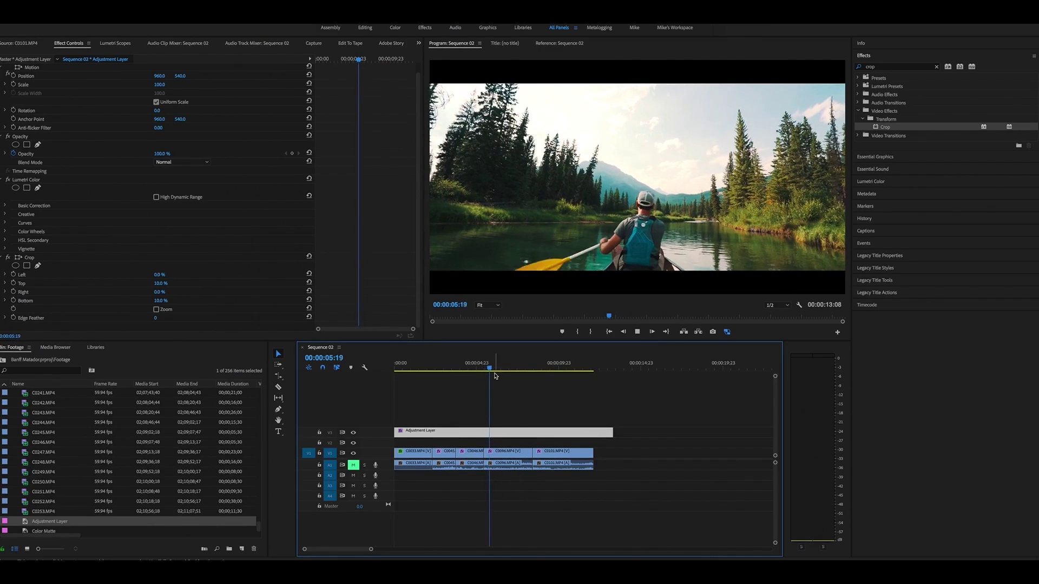
{"action": "key", "text": "space"}
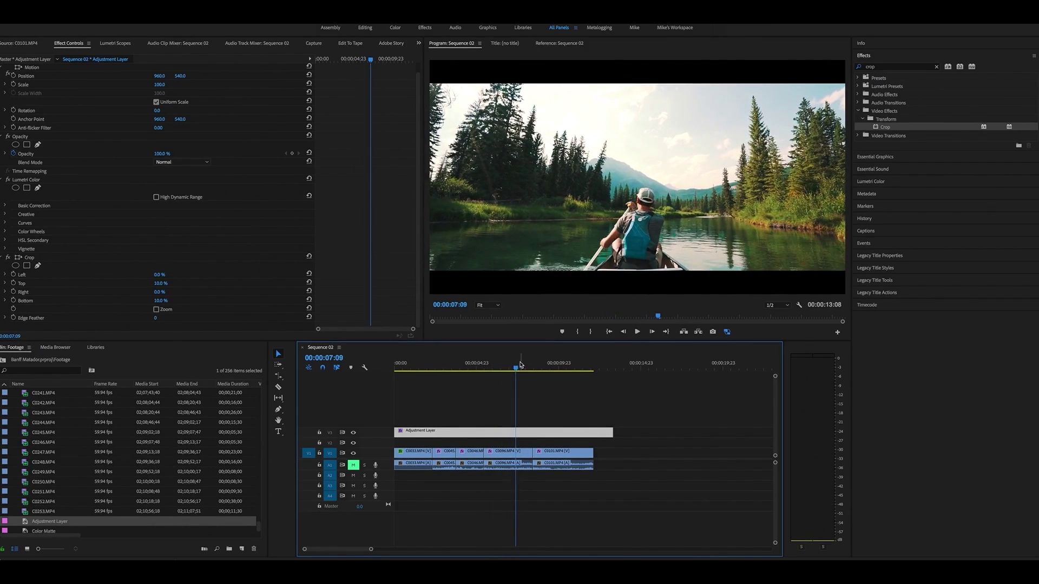
{"action": "left_click_drag", "start_coordinate": [521, 364], "coordinate": [500, 457]}
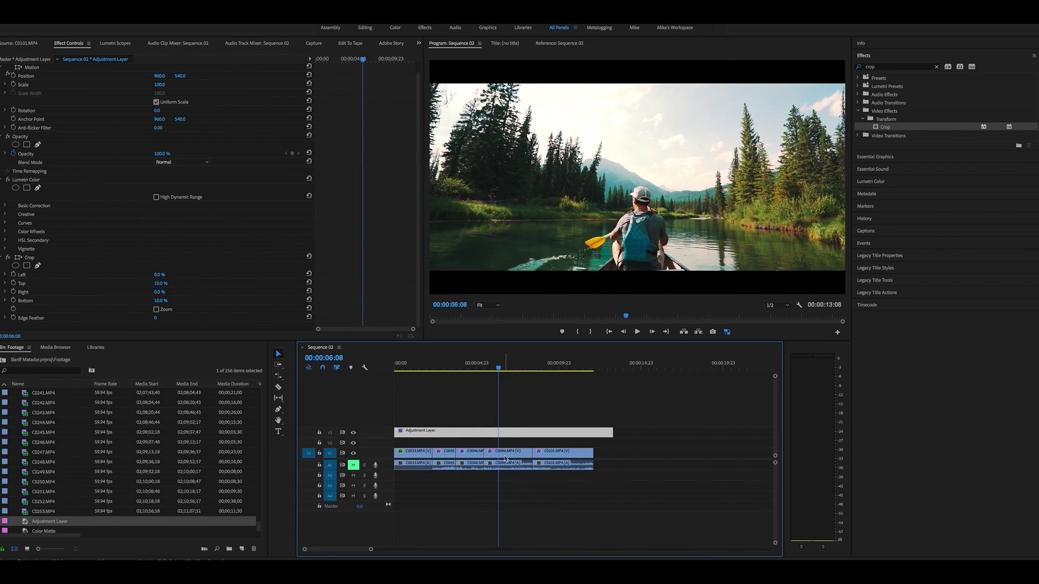
{"action": "left_click", "coordinate": [504, 457]}
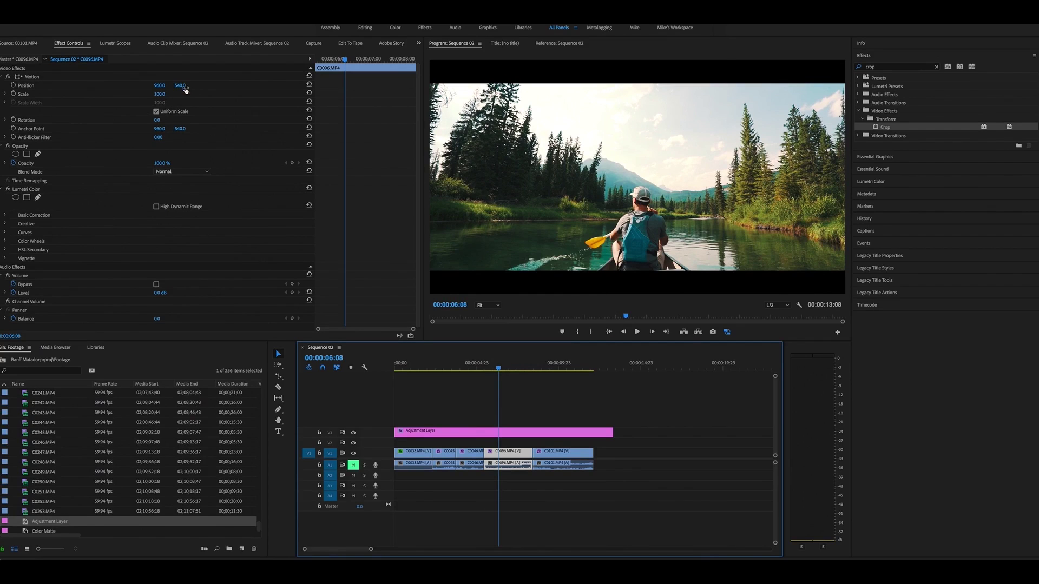
{"action": "left_click_drag", "start_coordinate": [185, 89], "coordinate": [184, 85]}
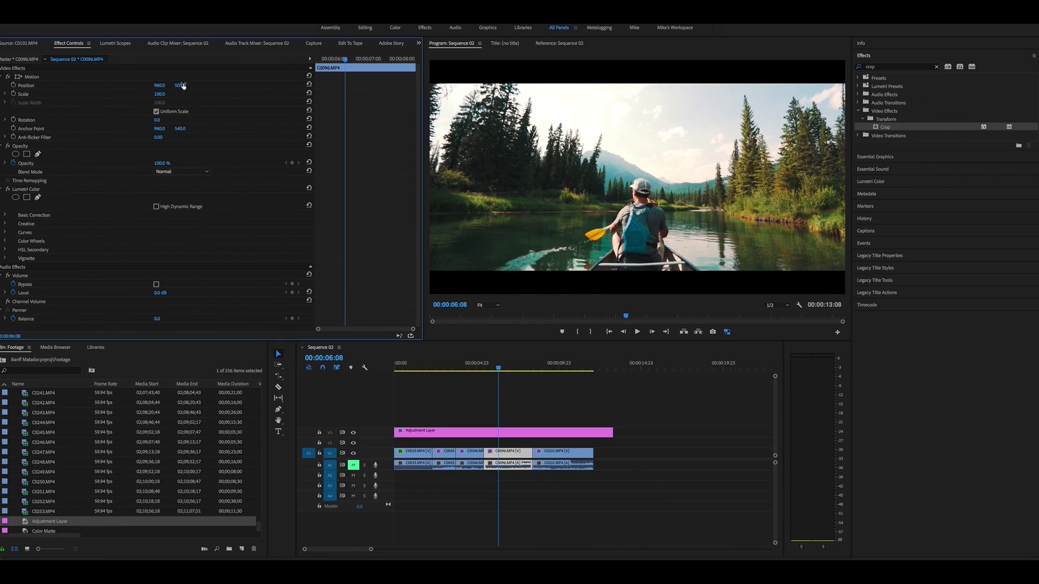
Step: Play the sequence from the fourth clip and again from the first clip to review the letterbox framing and grade
{"action": "left_click", "coordinate": [498, 365]}
{"action": "key", "text": "space"}
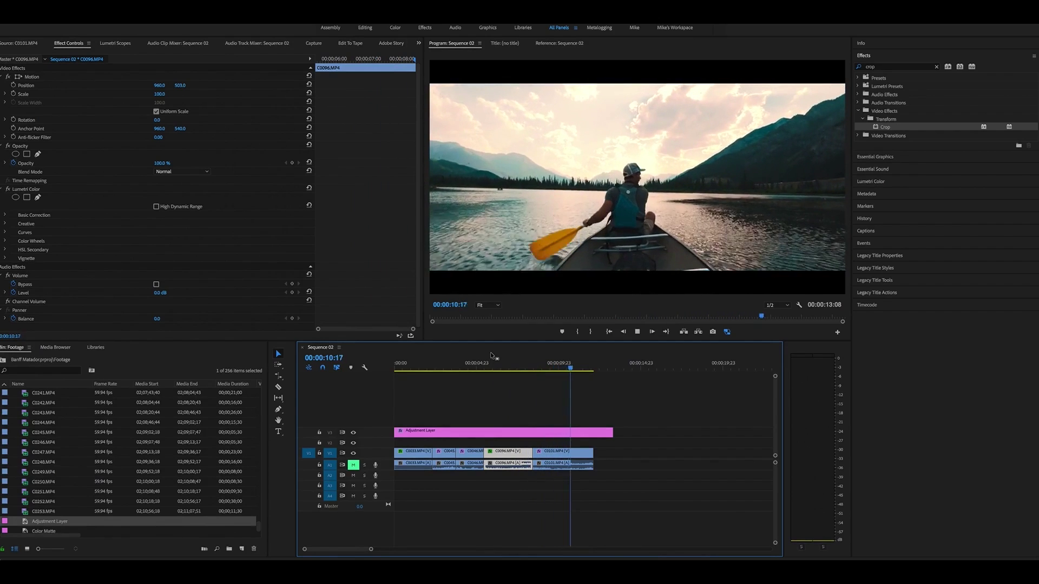
{"action": "left_click", "coordinate": [509, 366]}
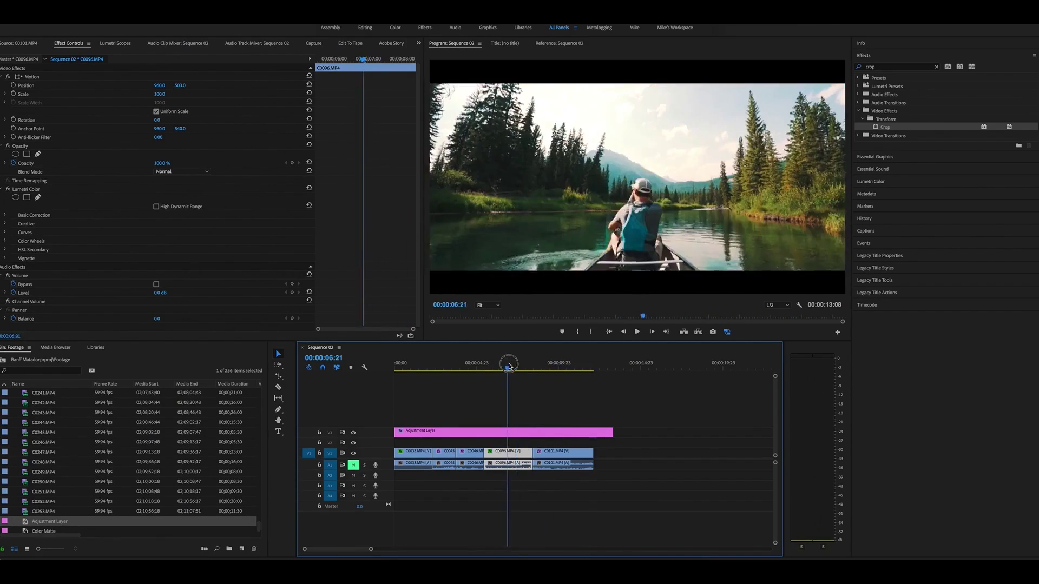
{"action": "left_click_drag", "start_coordinate": [509, 366], "coordinate": [409, 364]}
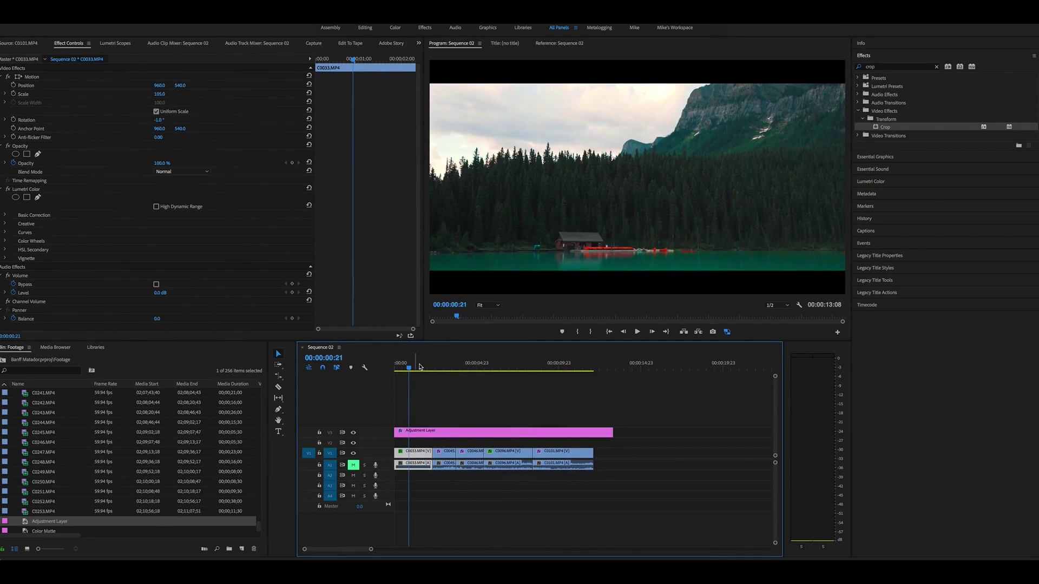
{"action": "key", "text": "space"}
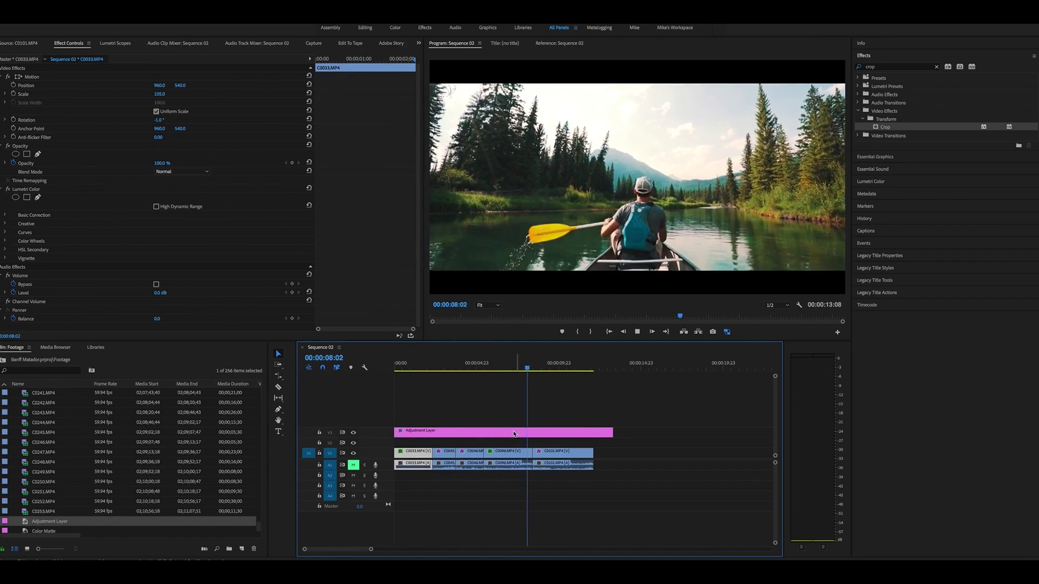
{"action": "left_click_drag", "start_coordinate": [538, 368], "coordinate": [413, 370]}
{"action": "left_click", "coordinate": [431, 438]}
{"action": "key", "text": "space"}
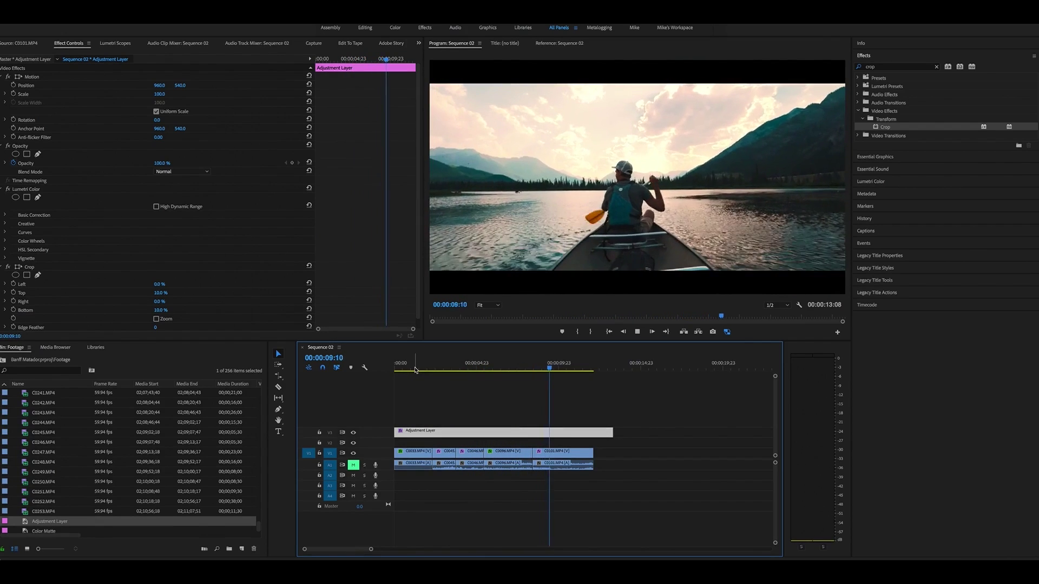
{"action": "key", "text": "space"}
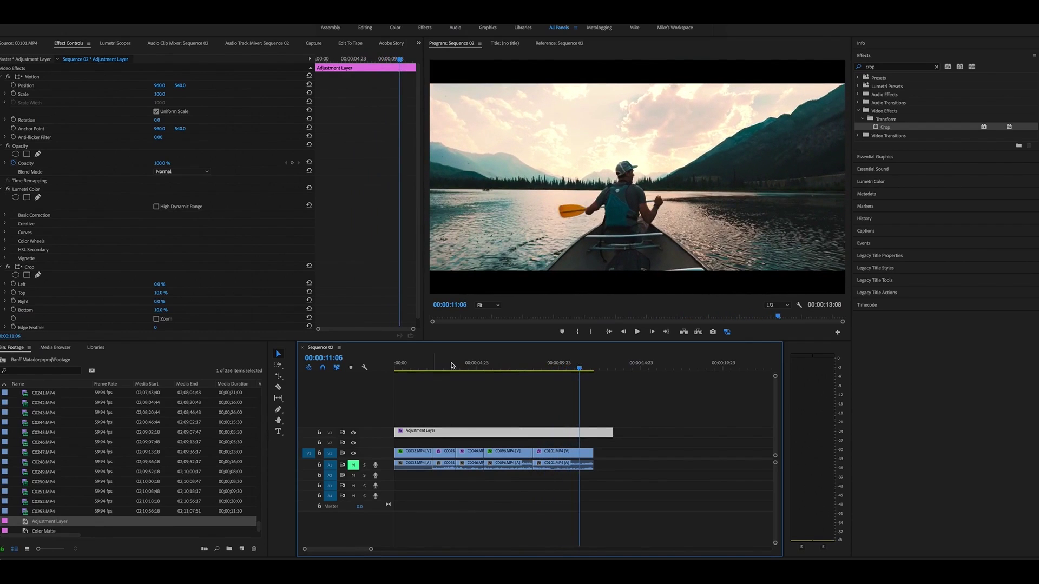
{"action": "left_click_drag", "start_coordinate": [559, 363], "coordinate": [491, 362]}
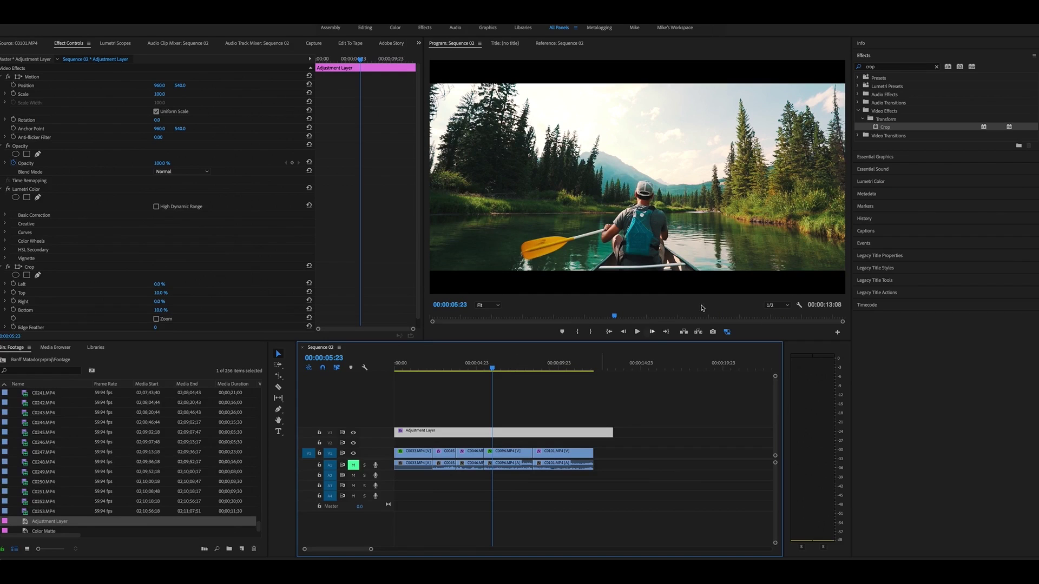
Step: Search the effects for GoPro lens distortion removal presets using "gopr"
{"action": "left_click", "coordinate": [899, 67]}
{"action": "type", "text": "f"}
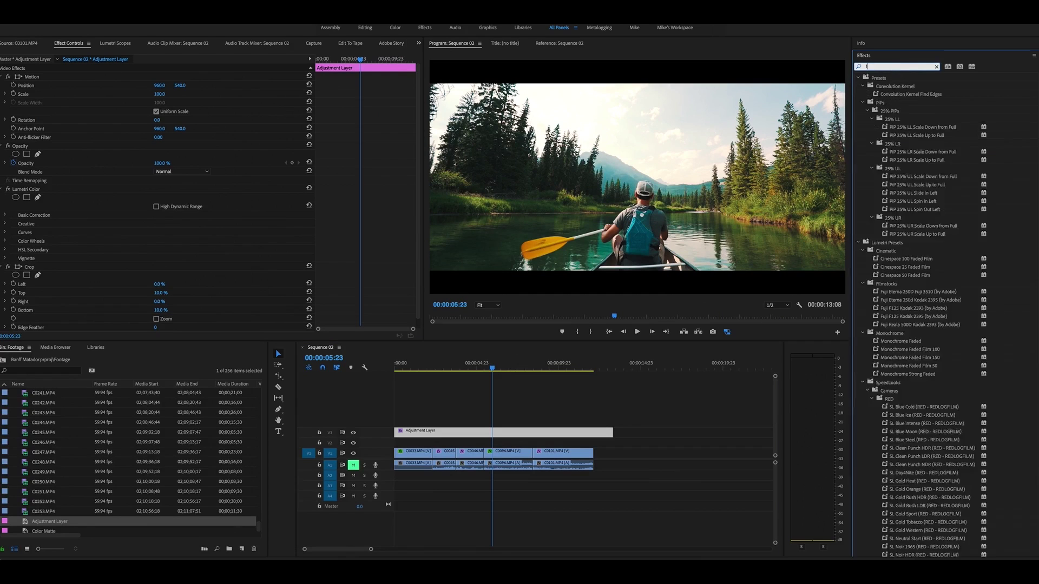
{"action": "type", "text": "ishgo"}
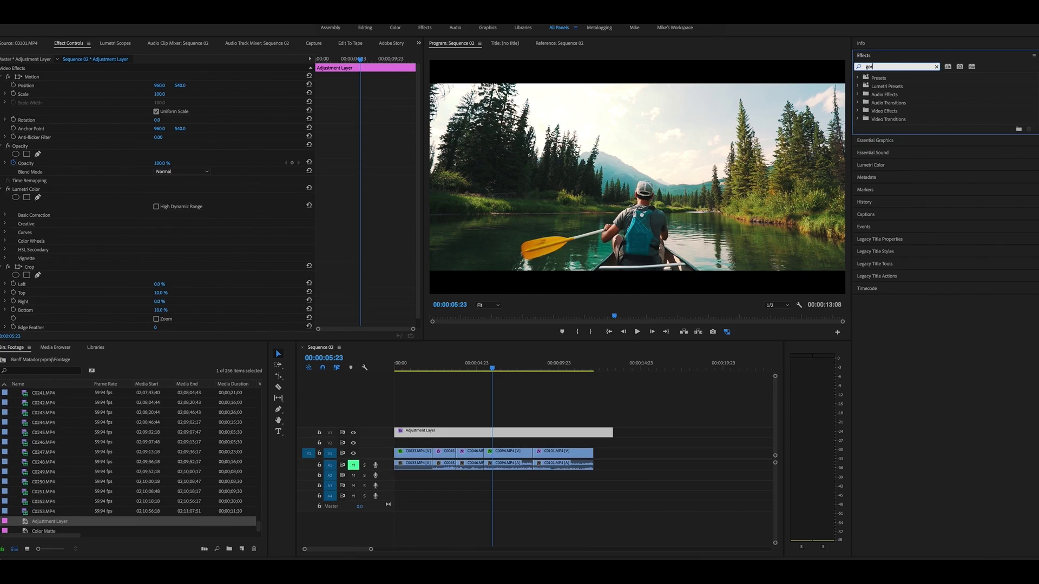
{"action": "type", "text": "pr"}
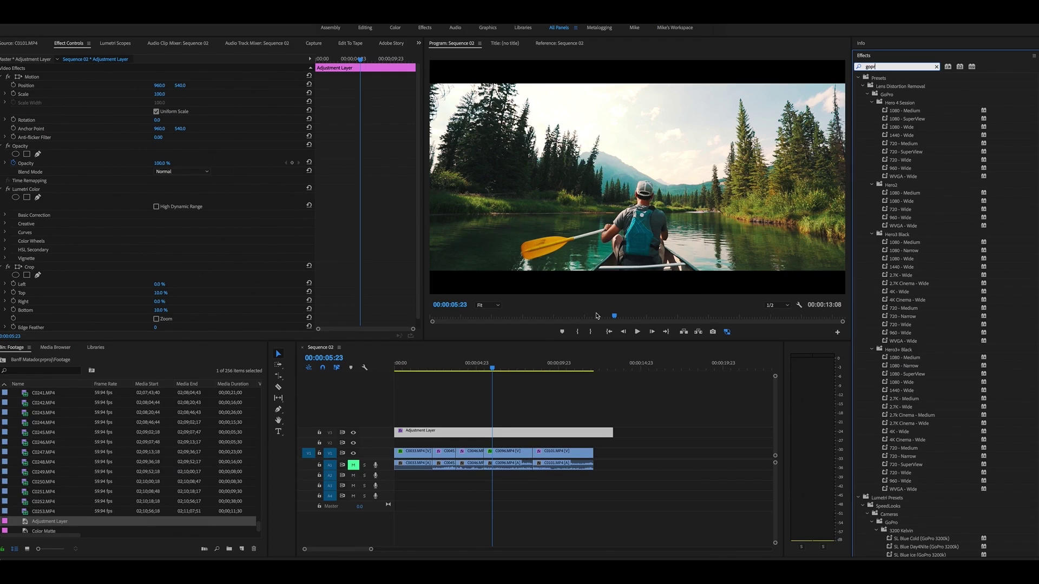
Step: Return to the sequence start and browse the adjustment layer's creative Look list down to the LOG and Rec.709 looks
{"action": "left_click_drag", "start_coordinate": [500, 366], "coordinate": [384, 368]}
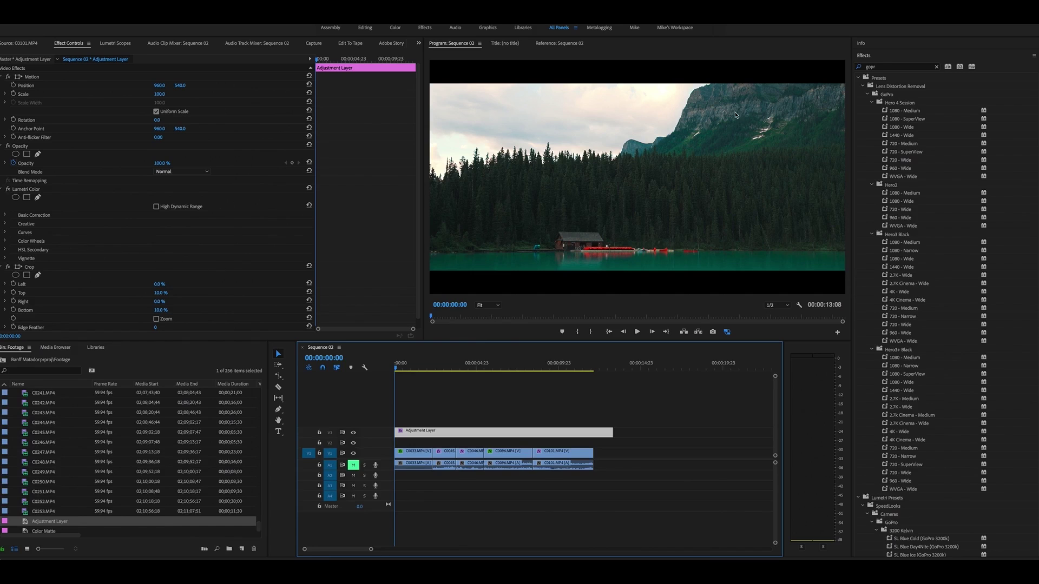
{"action": "left_click", "coordinate": [879, 58]}
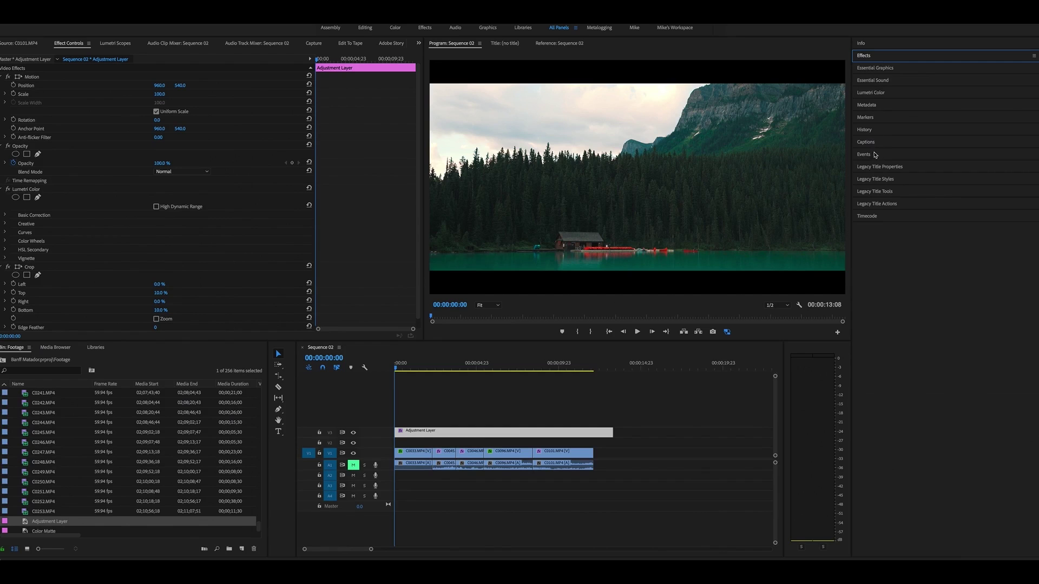
{"action": "left_click", "coordinate": [878, 92]}
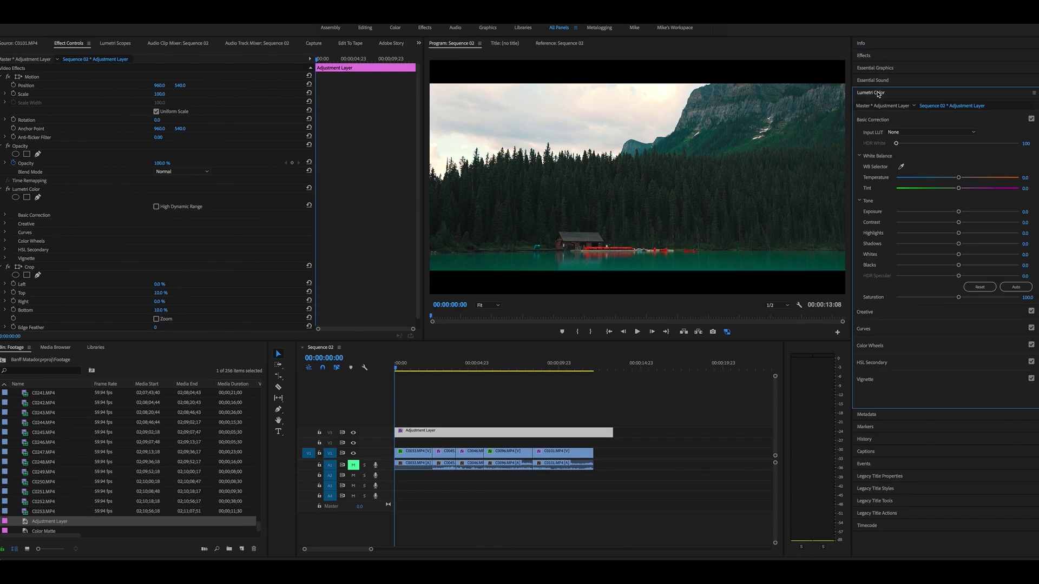
{"action": "left_click", "coordinate": [895, 121]}
{"action": "left_click", "coordinate": [889, 137]}
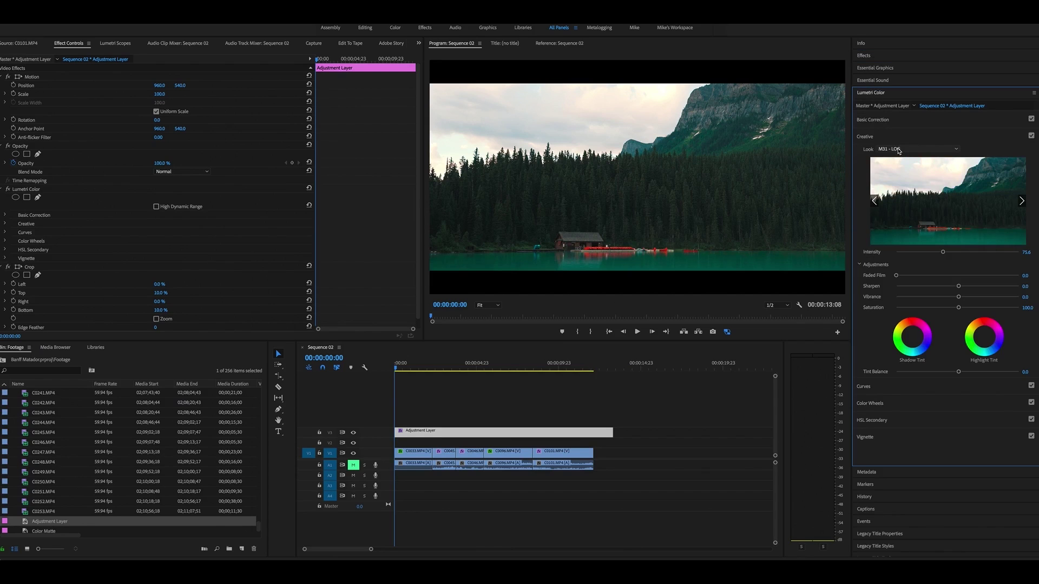
{"action": "left_click", "coordinate": [899, 151]}
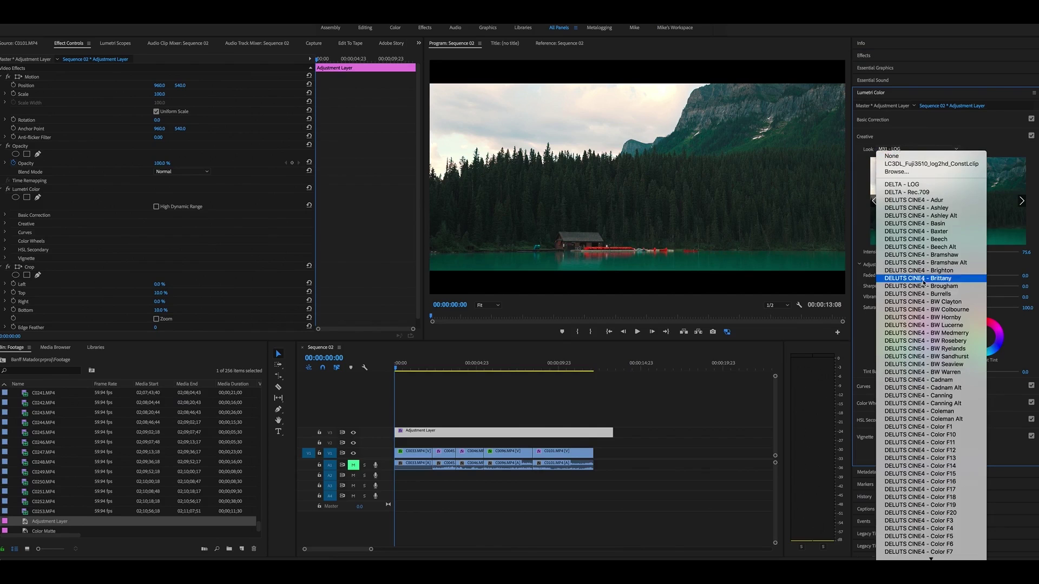
{"action": "scroll", "coordinate": [922, 279], "scroll_direction": "down", "scroll_amount": 5}
{"action": "scroll", "coordinate": [924, 281], "scroll_direction": "down", "scroll_amount": 15}
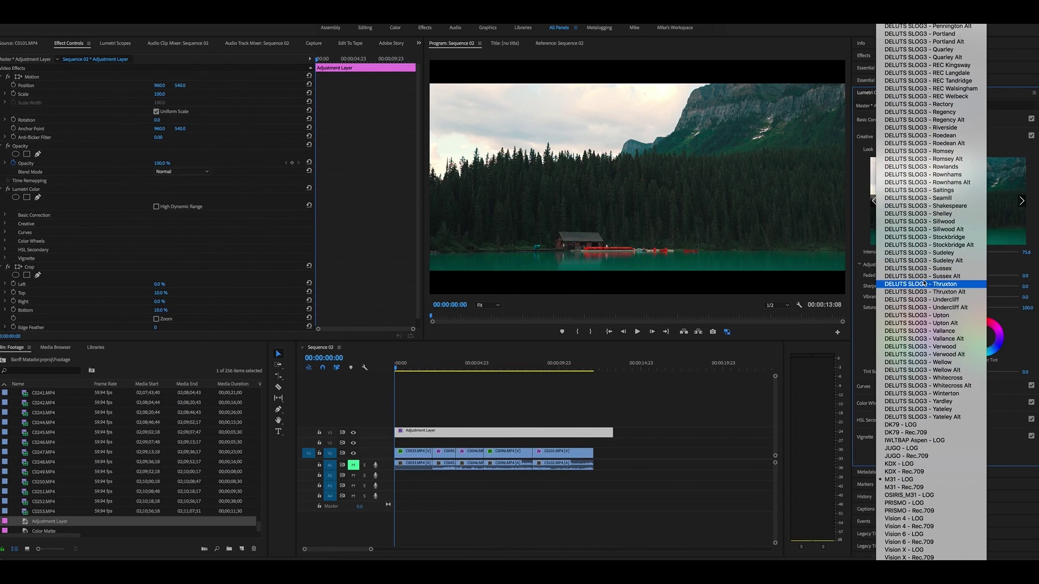
{"action": "left_click", "coordinate": [937, 448]}
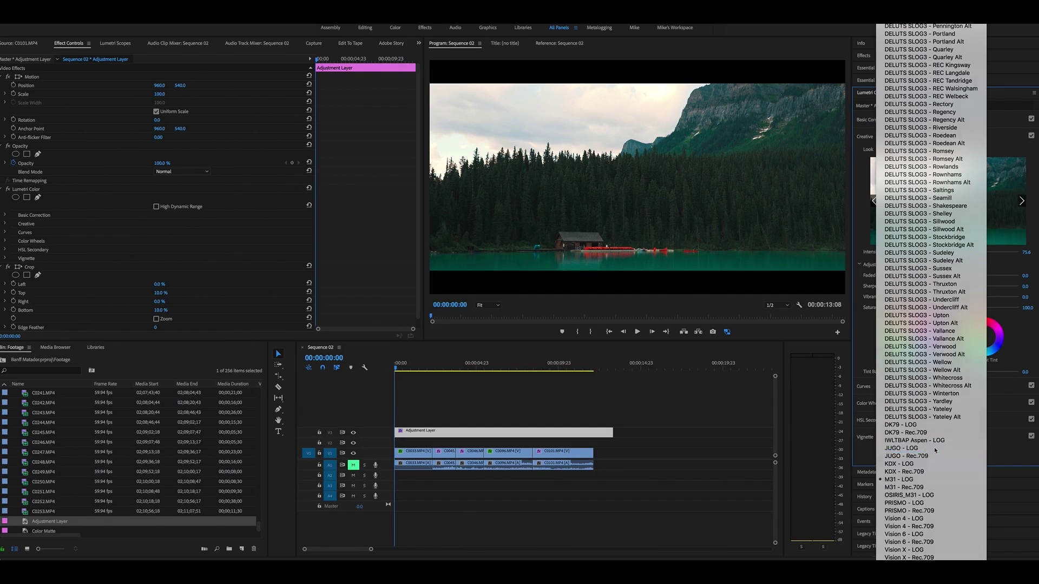